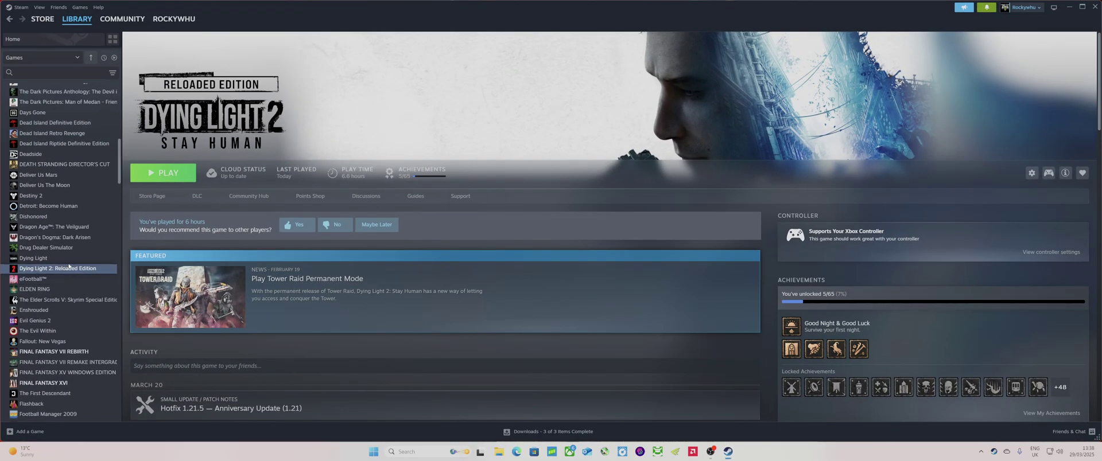
- Open the properties of Dying Light 2: Reloaded Edition and browse its local installed files
click(100, 334)
right_click(90, 272)
click(108, 330)
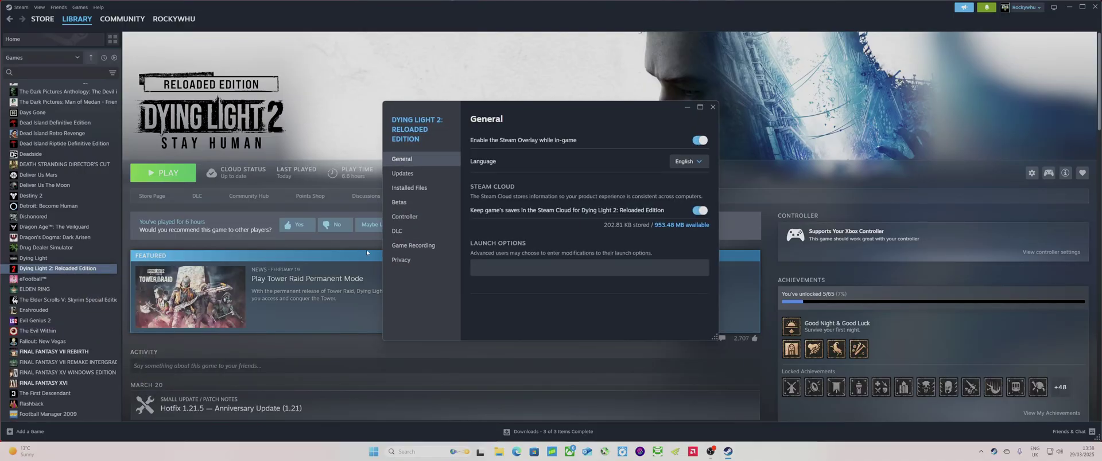
click(428, 190)
click(692, 140)
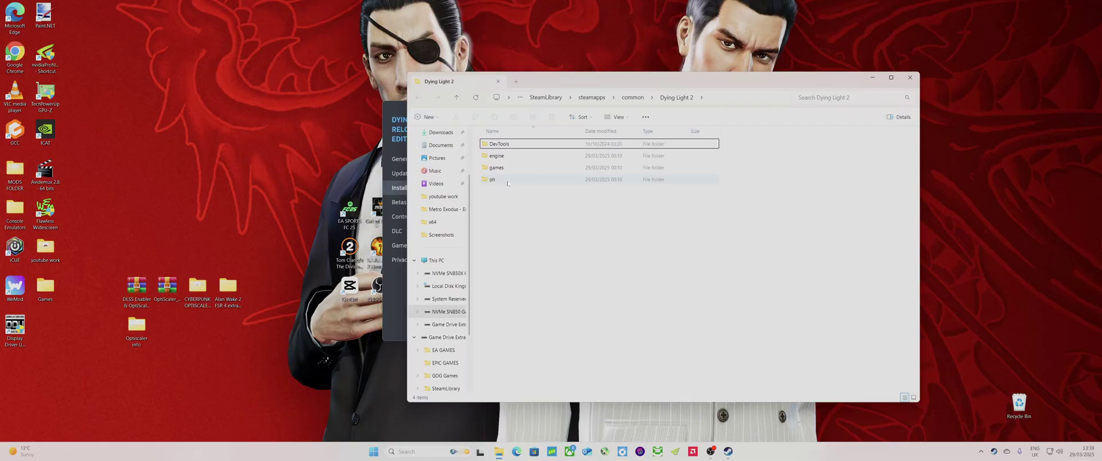
- Go into the game's ph\work\bin\x64 folder and look through its DLL files
double_click(492, 180)
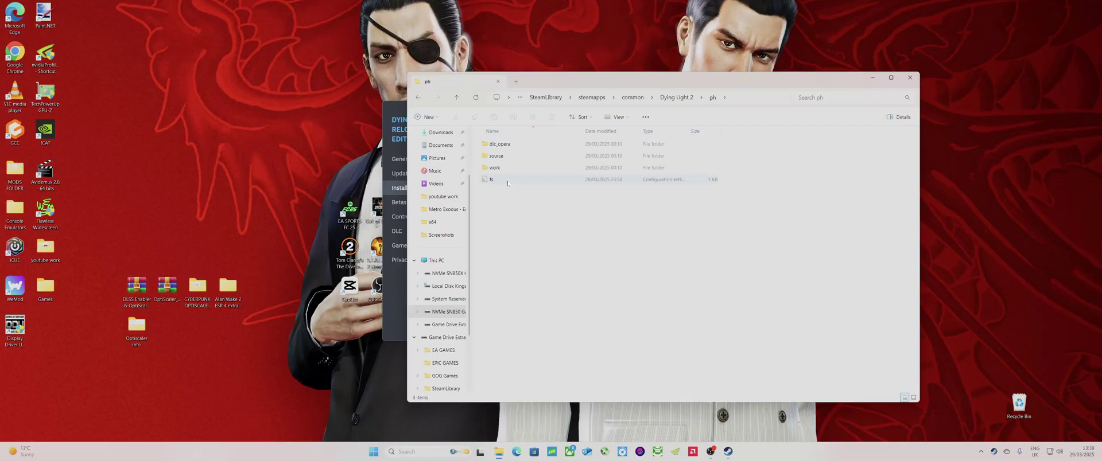
double_click(501, 167)
click(506, 148)
double_click(506, 147)
double_click(507, 145)
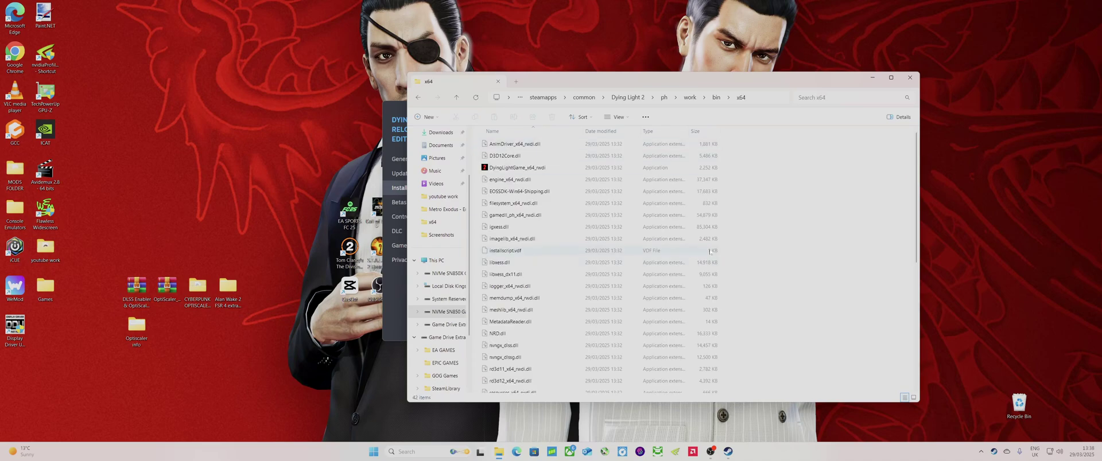
scroll(869, 169, down, 7)
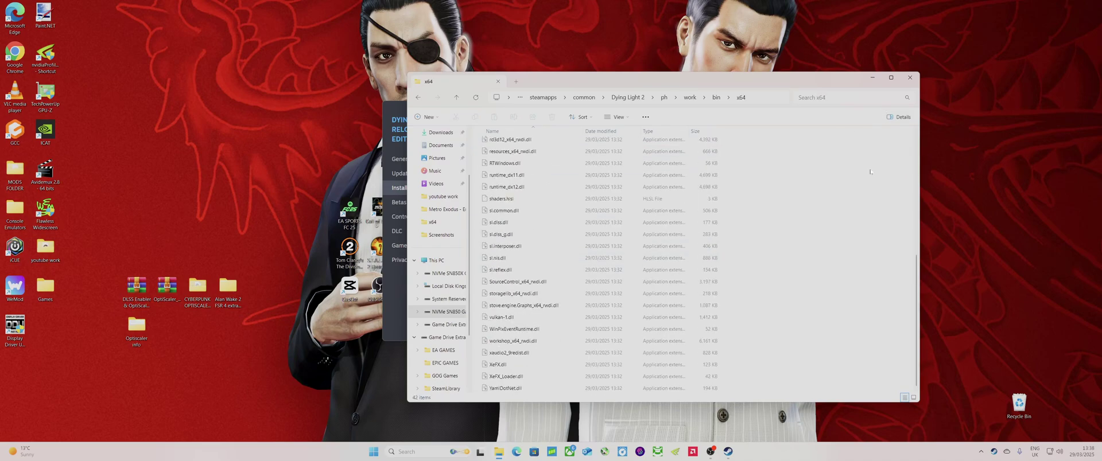
scroll(615, 213, up, 2)
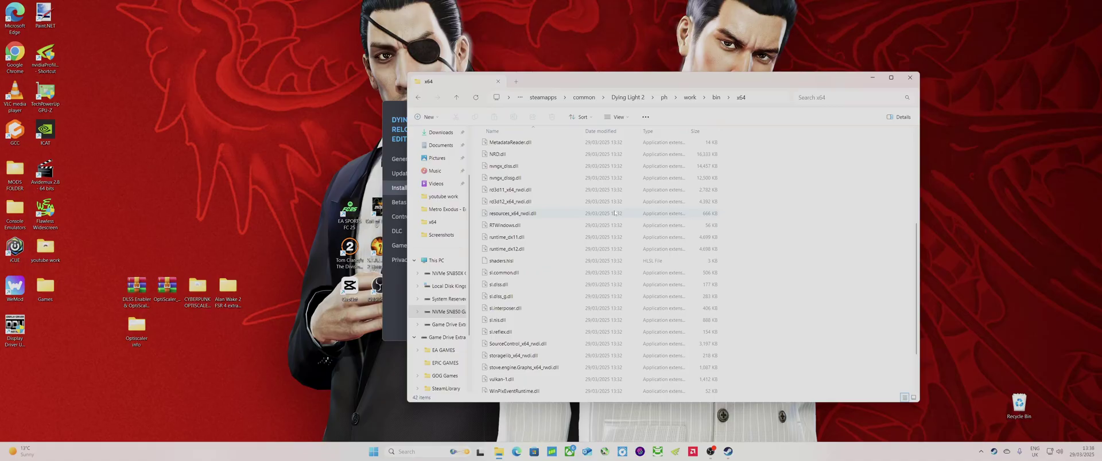
scroll(615, 213, down, 2)
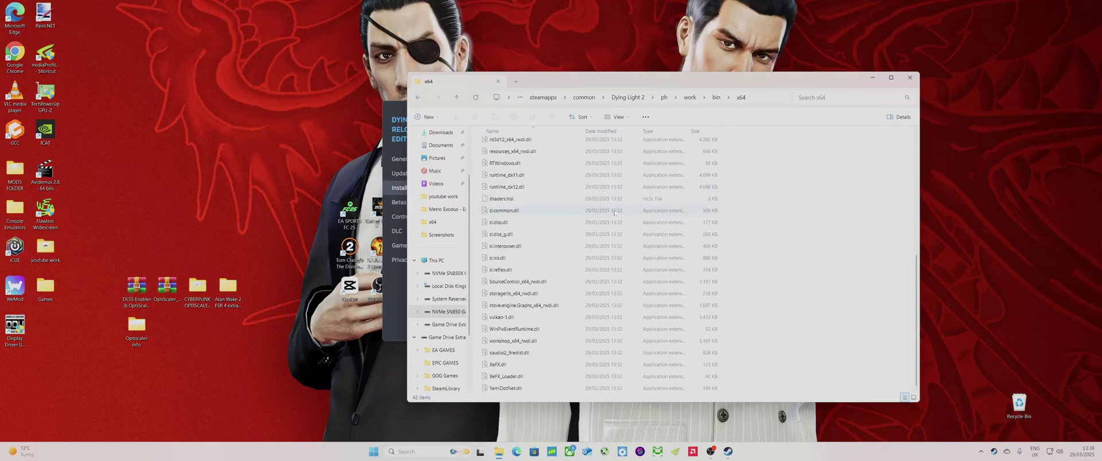
- Open the dlssg-to-fsr3 zip in the Alan Wake 2 FSR 4 extra files folder and place its window beside the x64 folder
double_click(229, 295)
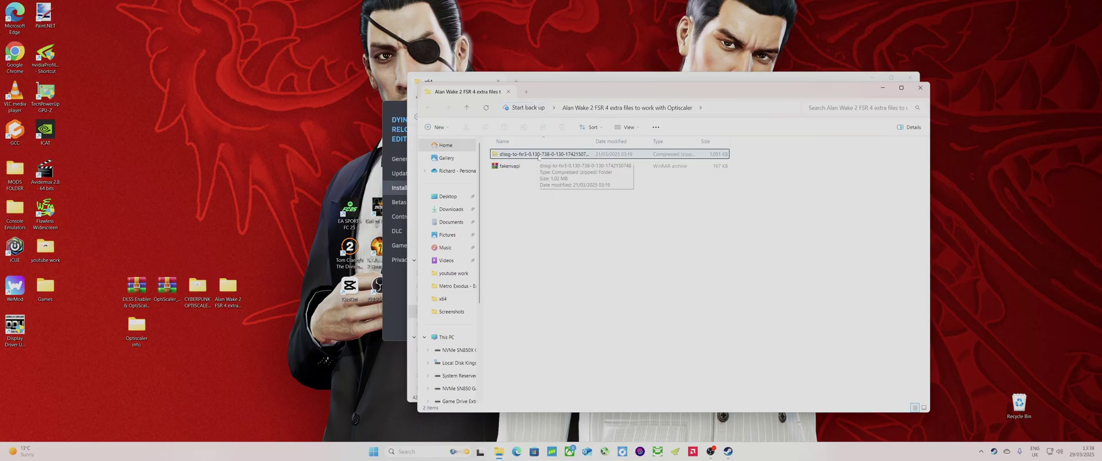
double_click(541, 155)
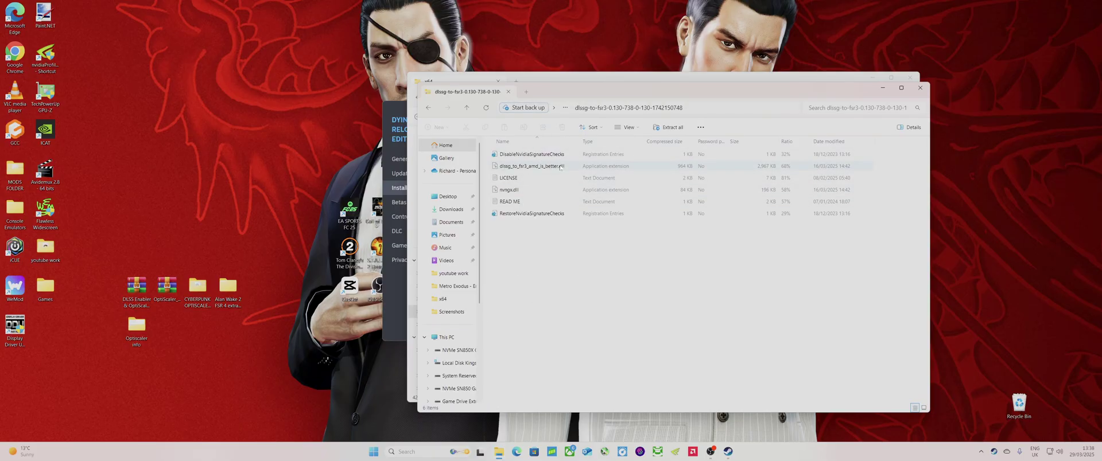
drag(616, 87, 212, 60)
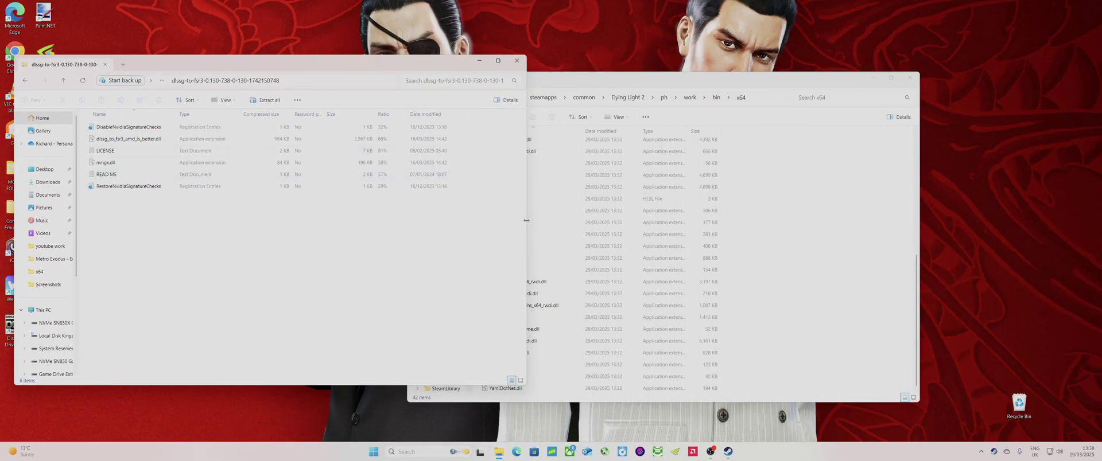
drag(527, 224, 395, 225)
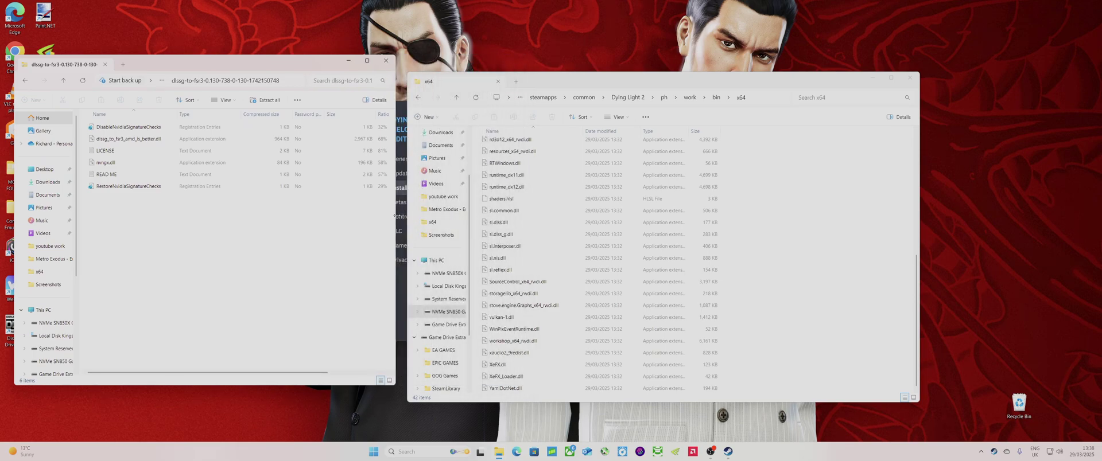
- Copy nvngx.dll from the dlssg-to-fsr3 zip into the game's x64 folder
right_click(113, 162)
click(146, 189)
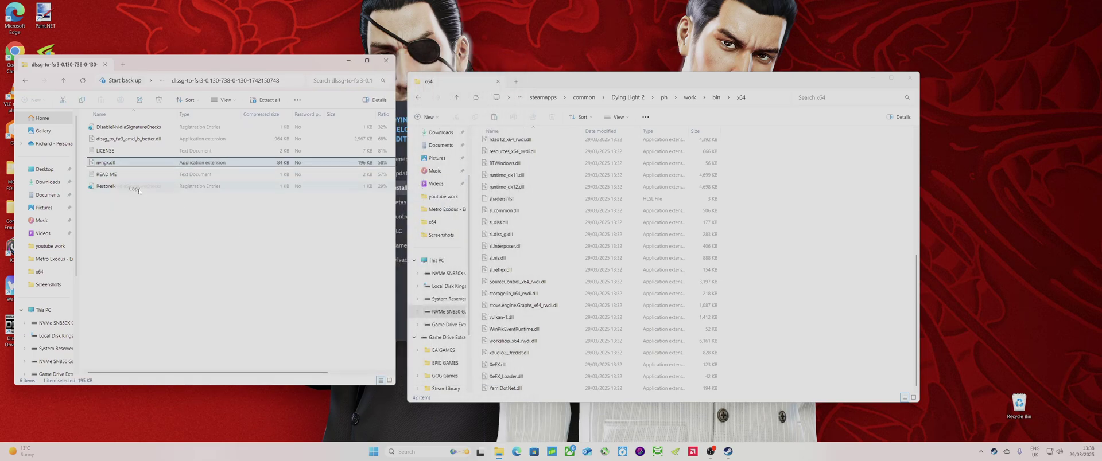
right_click(764, 272)
click(770, 312)
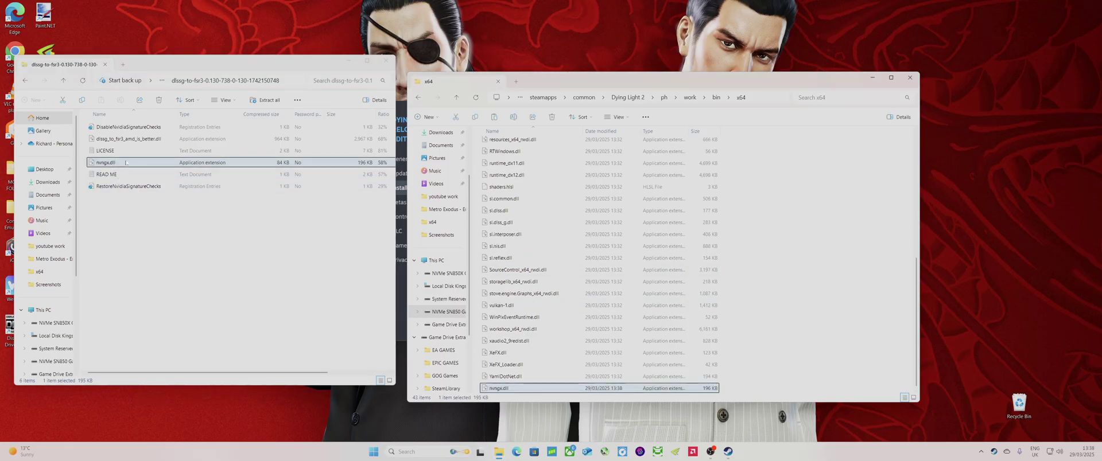
- Copy dlssg_to_fsr3_amd_is_better.dll from the zip into the game's x64 folder
click(138, 139)
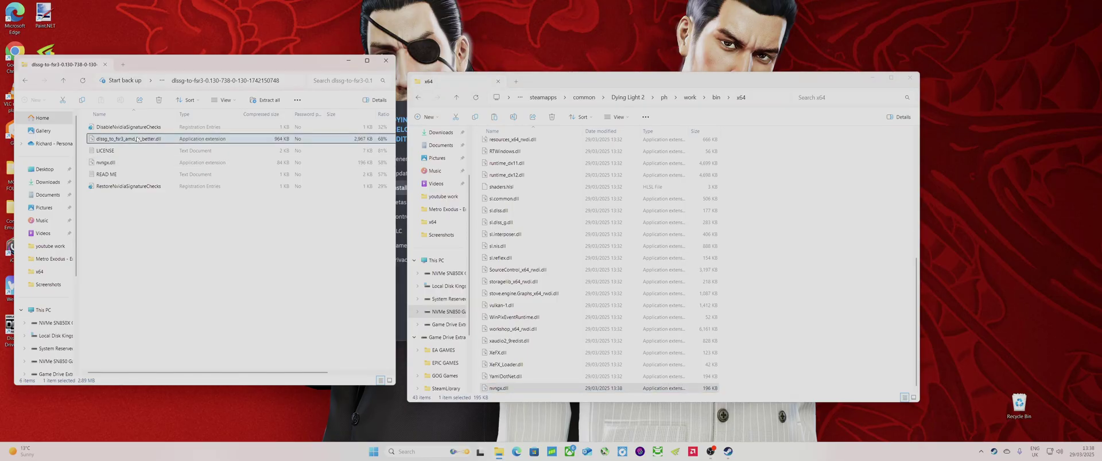
right_click(139, 140)
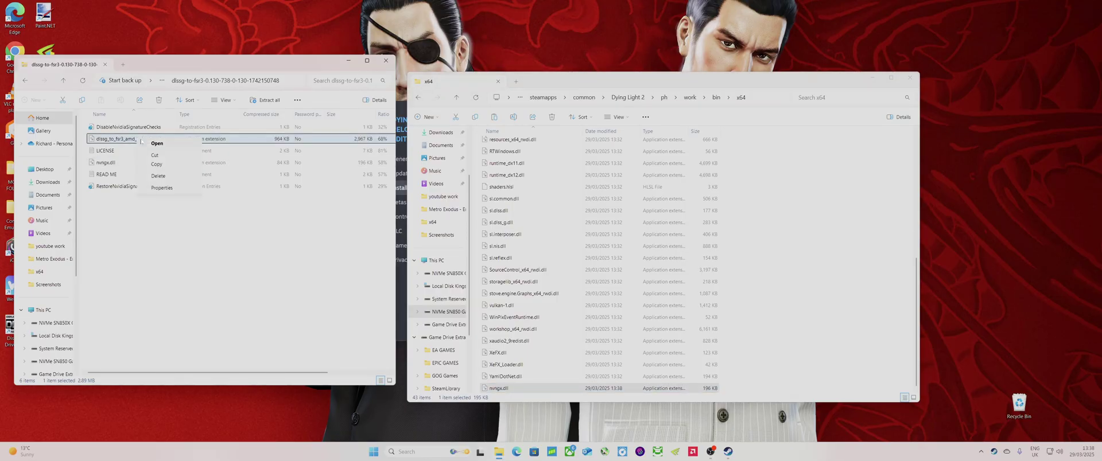
click(156, 165)
right_click(781, 295)
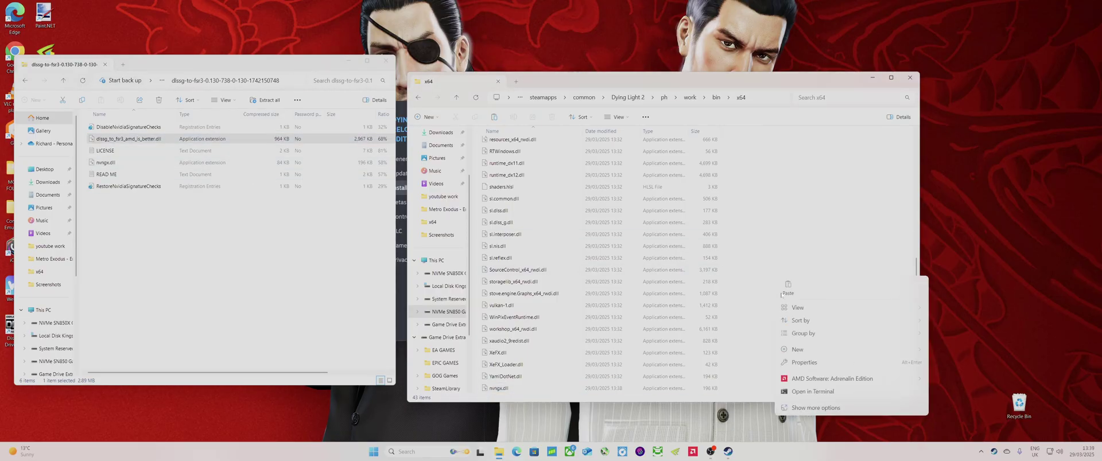
click(787, 289)
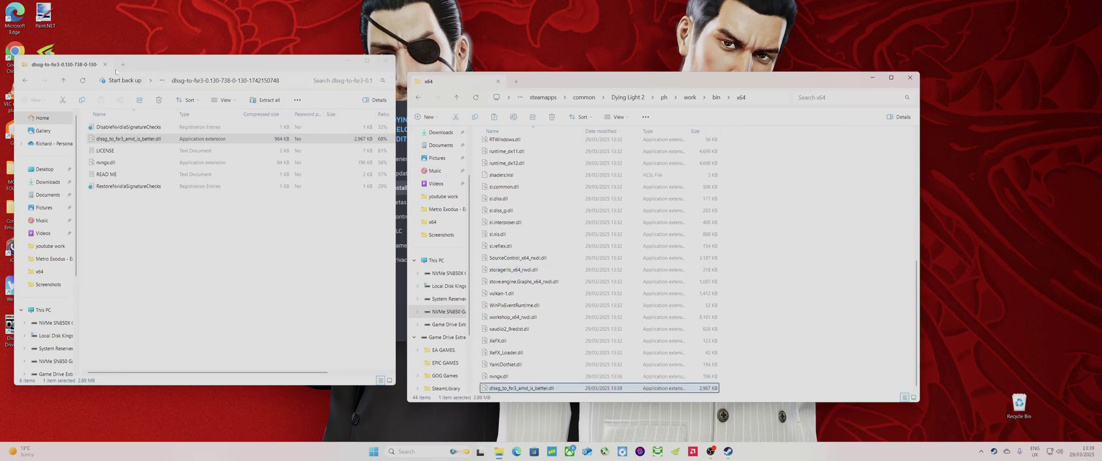
- Copy fakenvapi.ini and nvapi64.dll from the fakenvapi archive into the x64 folder, and close the archive and its source folder
click(26, 79)
double_click(127, 143)
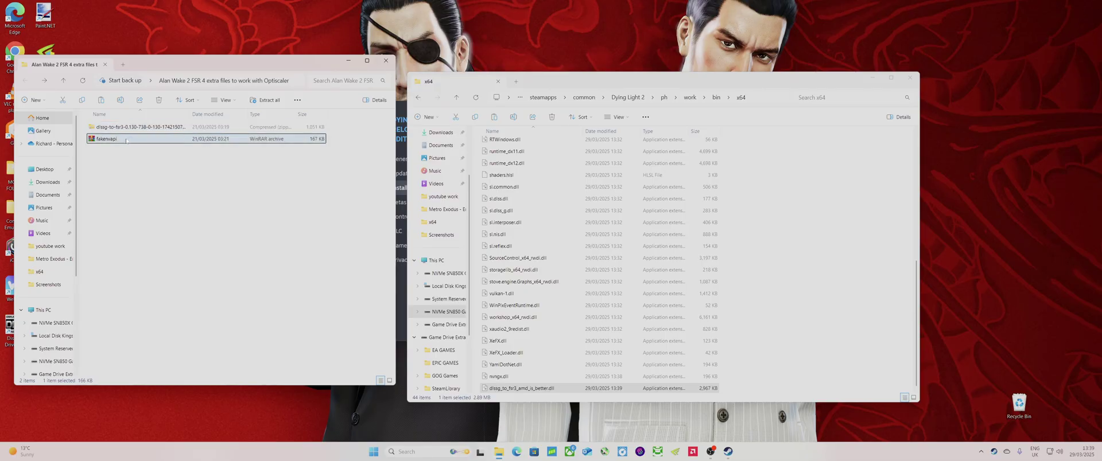
drag(41, 311, 43, 239)
right_click(42, 240)
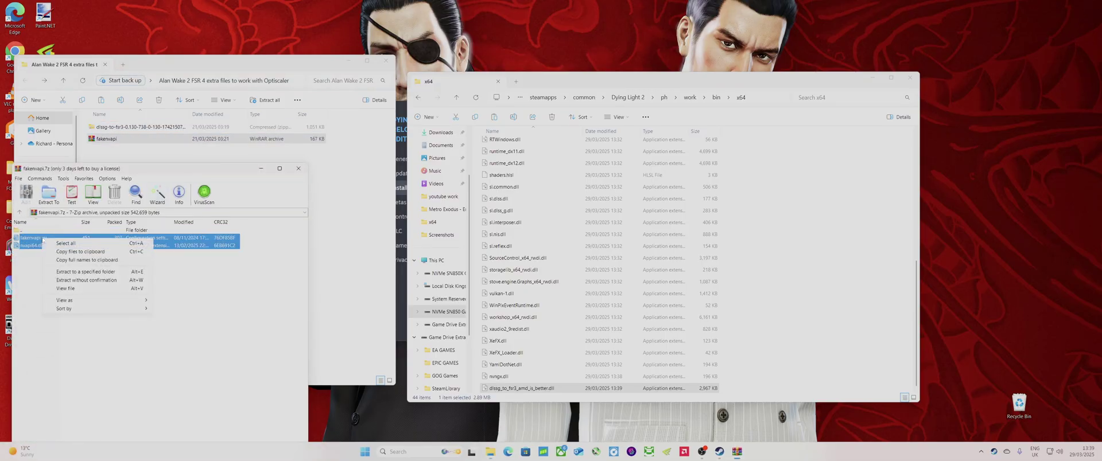
click(81, 252)
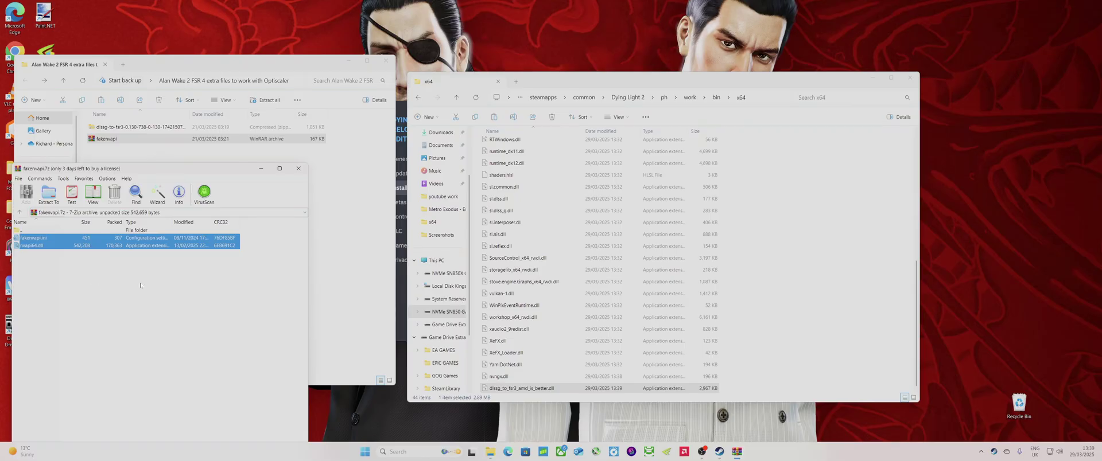
click(738, 350)
right_click(771, 322)
click(781, 313)
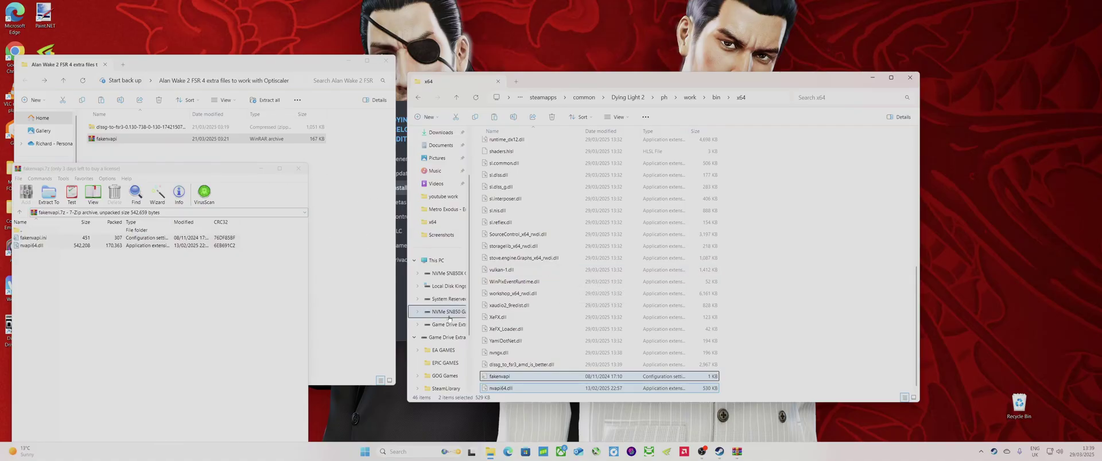
click(298, 169)
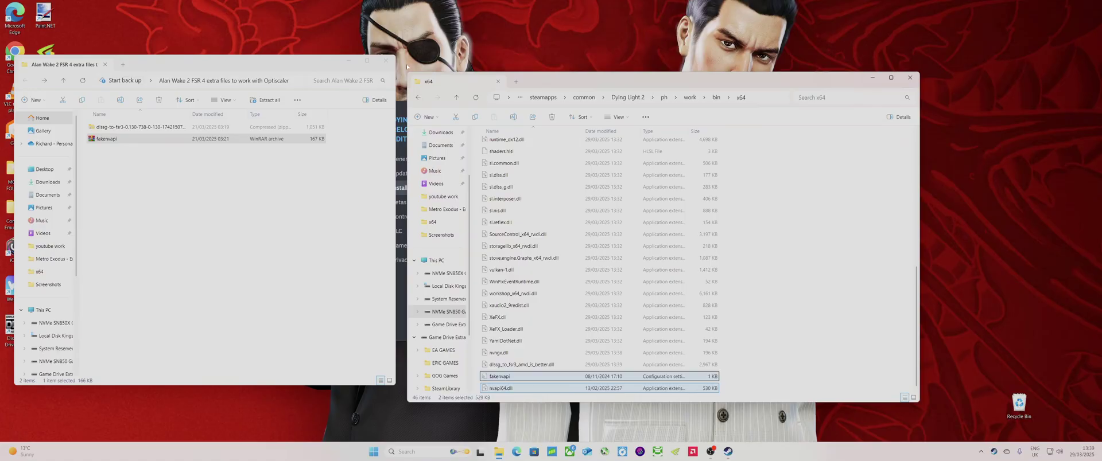
click(385, 61)
- Open the DLSS unlocker to FSR 2.1.2 folder in MODS FOLDER, select all its files and place it beside the x64 folder
drag(759, 90, 838, 107)
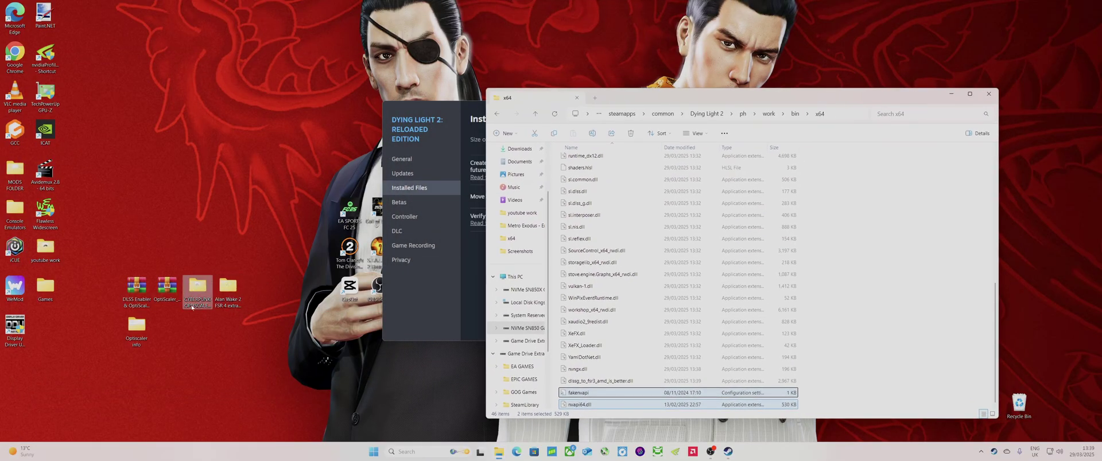
double_click(15, 169)
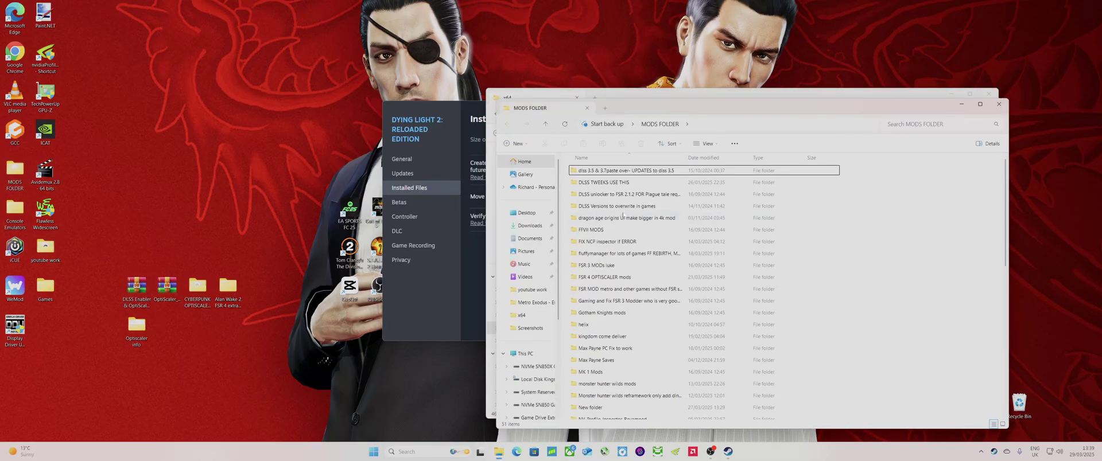
double_click(630, 195)
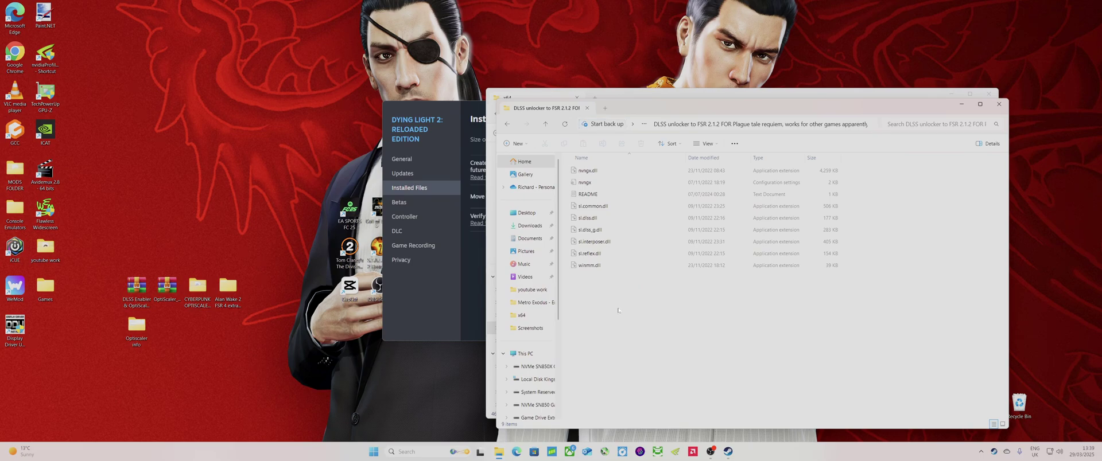
drag(617, 310, 192, 84)
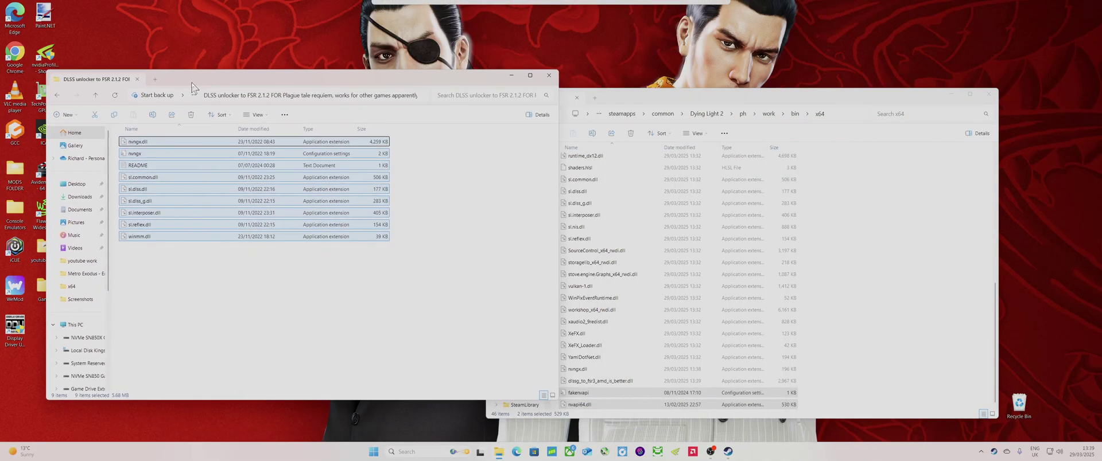
- Copy all the DLSS unlocker files into the game's x64 folder, replacing existing ones, and close the source folder
right_click(168, 183)
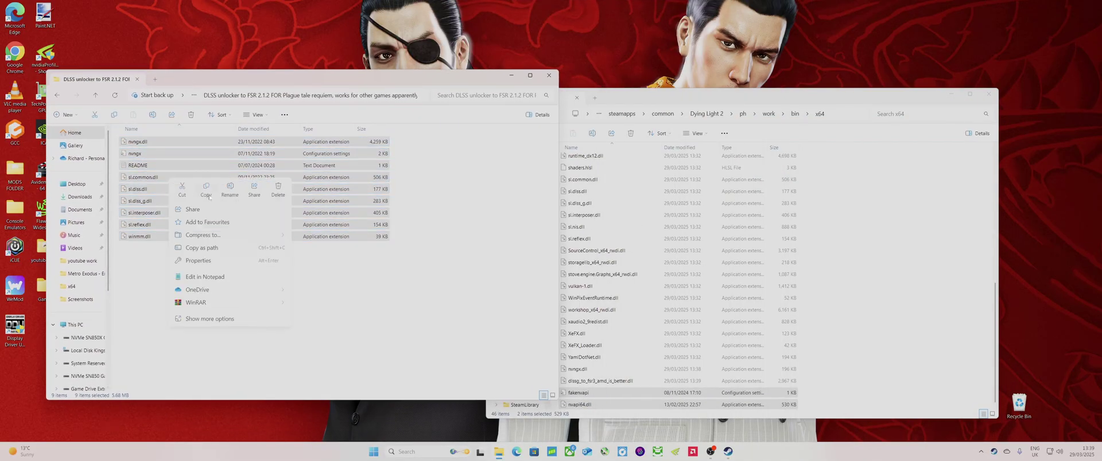
click(206, 195)
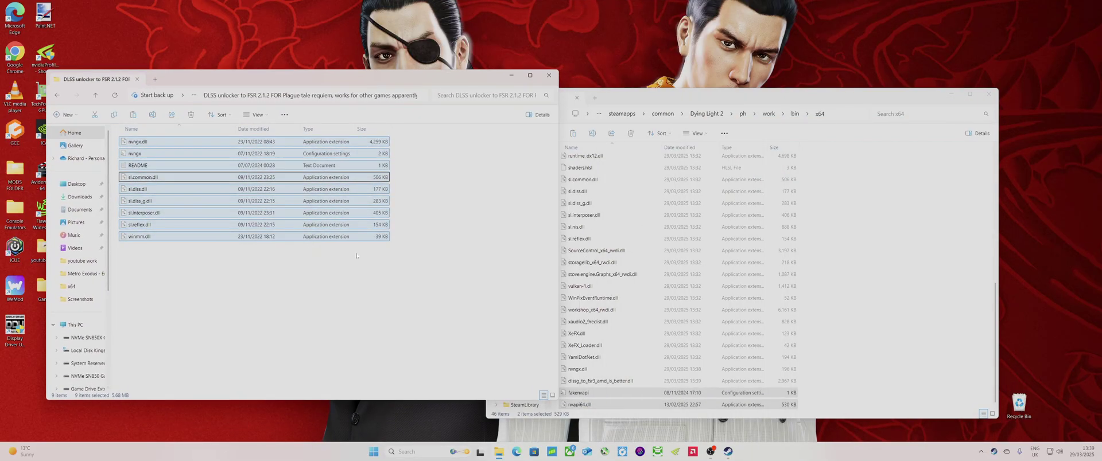
click(887, 310)
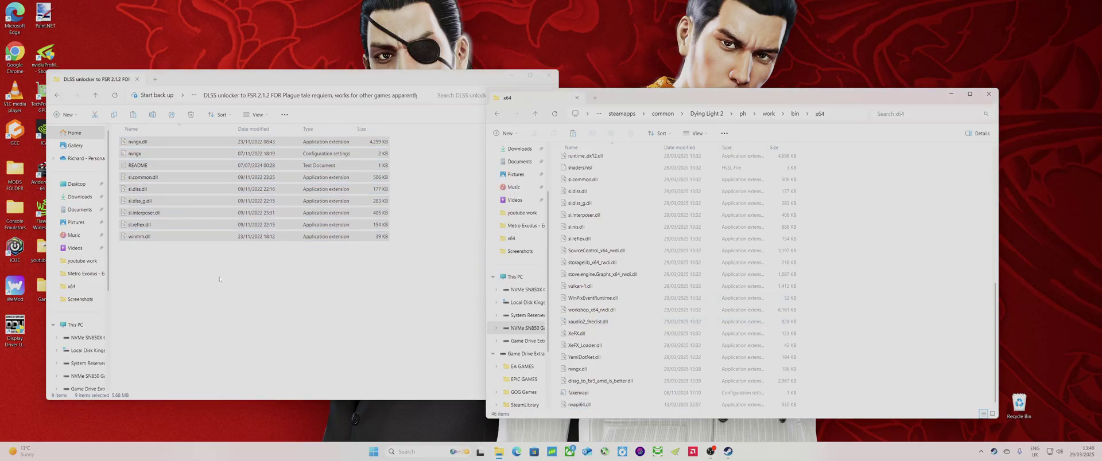
right_click(858, 285)
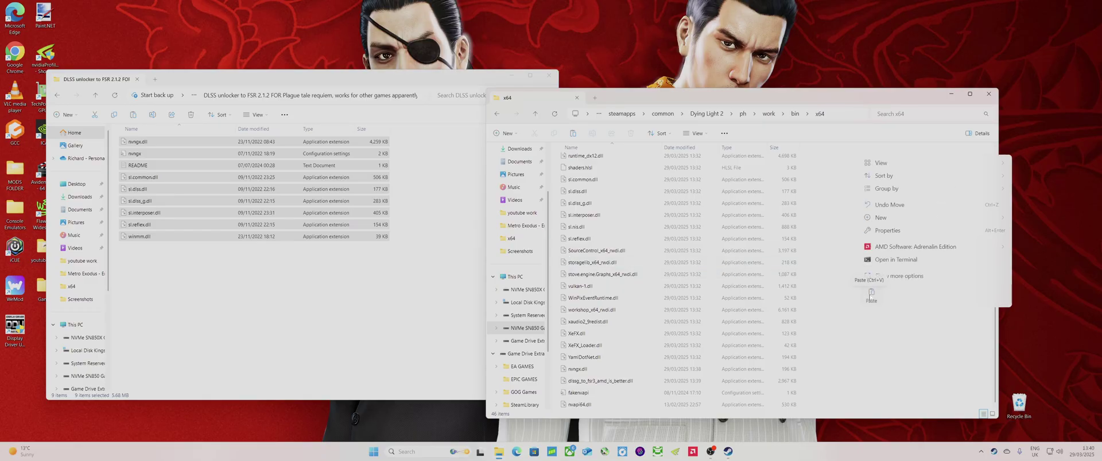
click(871, 293)
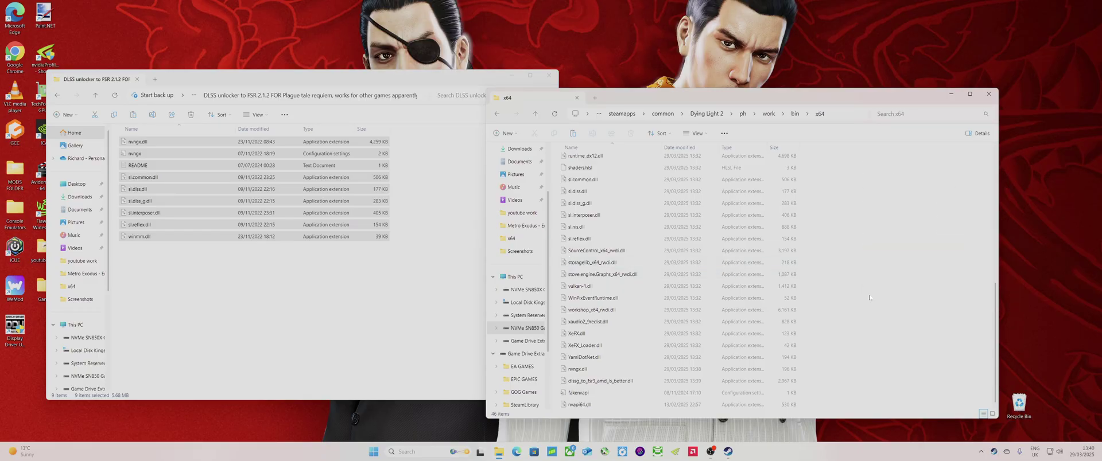
click(236, 184)
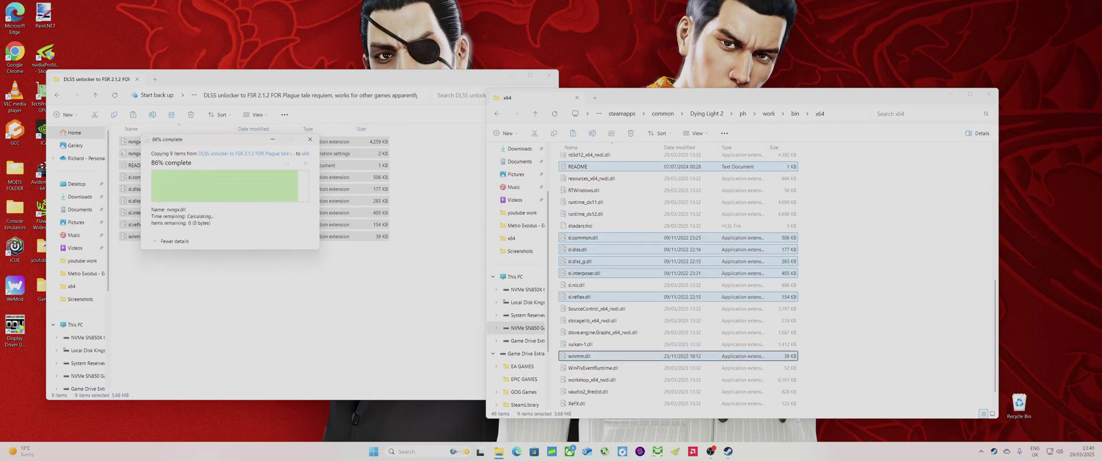
click(548, 75)
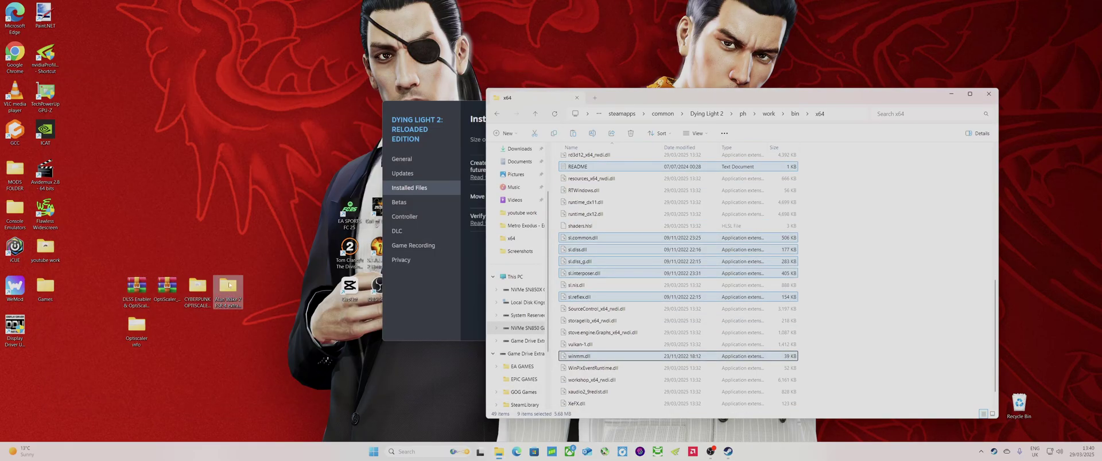
- Copy all loose files from the OptiScaler archive into the game's x64 folder, replacing the existing files with the same names
double_click(167, 292)
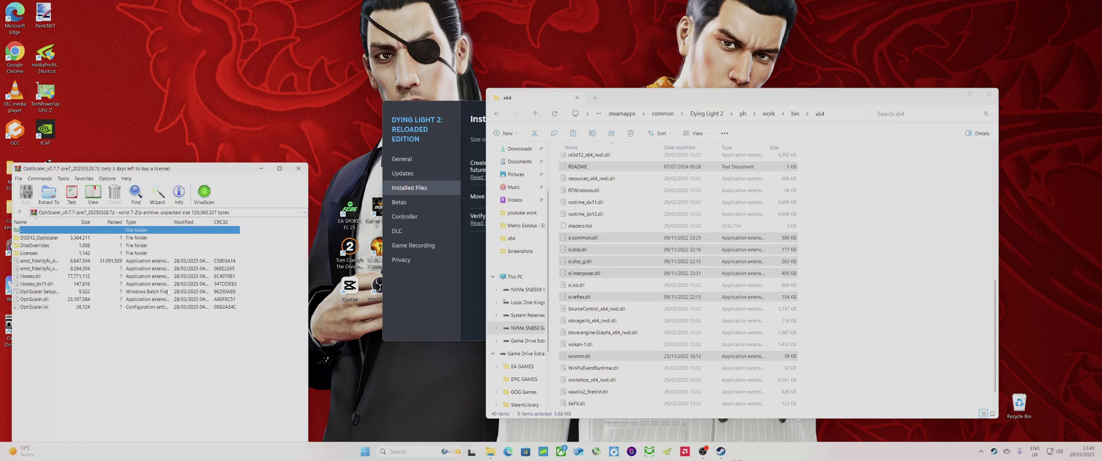
drag(46, 353, 73, 264)
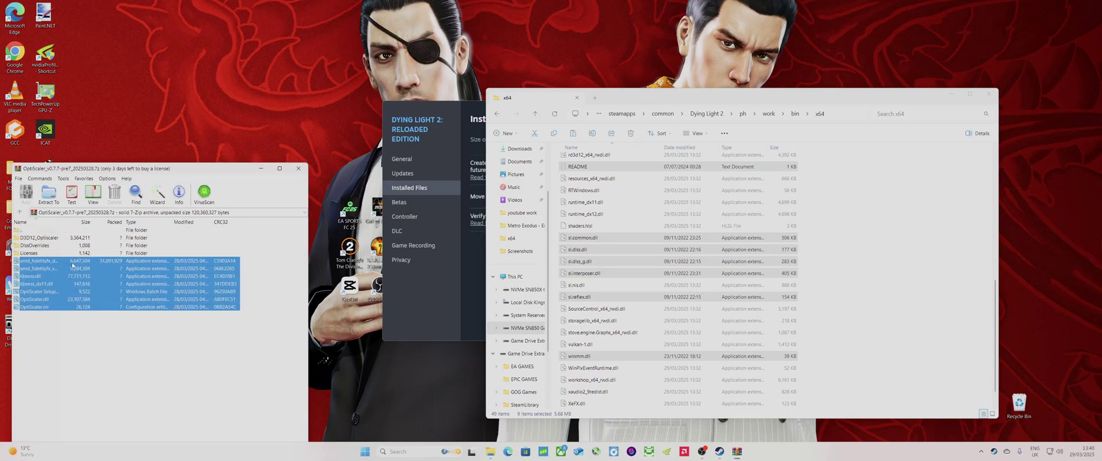
right_click(92, 275)
click(120, 285)
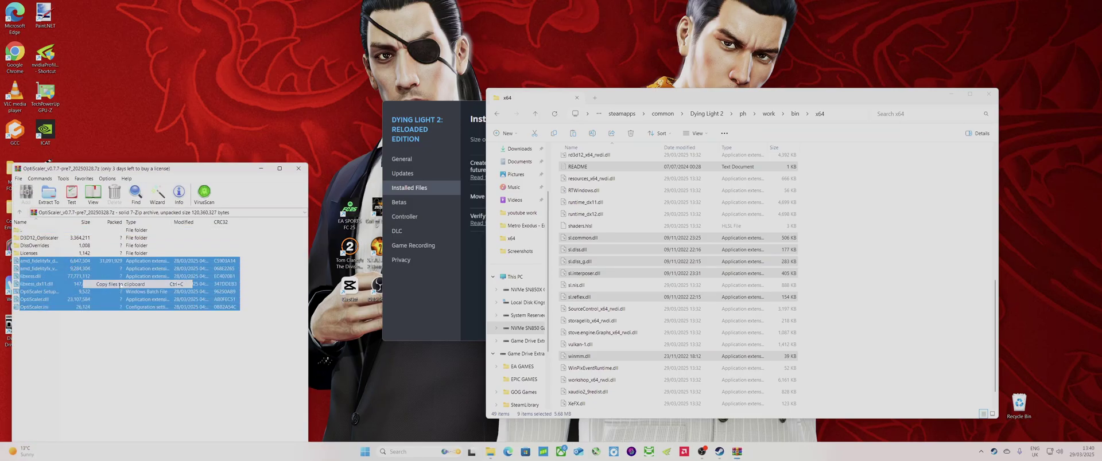
click(884, 301)
right_click(884, 300)
click(849, 229)
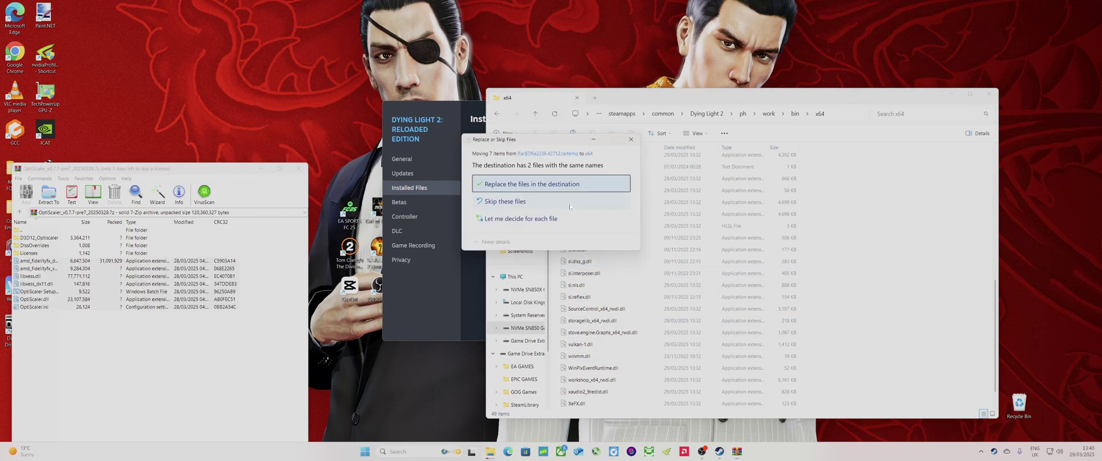
click(543, 184)
- Run OptiScaler Setup past the SmartScreen block, choosing dxgi.dll as the filename, AMD/Intel as the GPU and Yes for DLSS inputs
scroll(724, 257, down, 3)
double_click(591, 357)
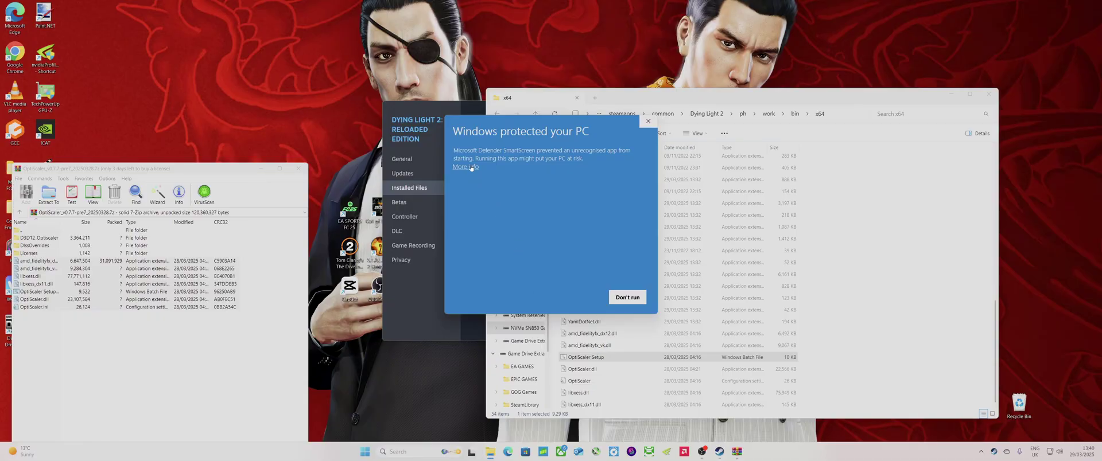
click(469, 166)
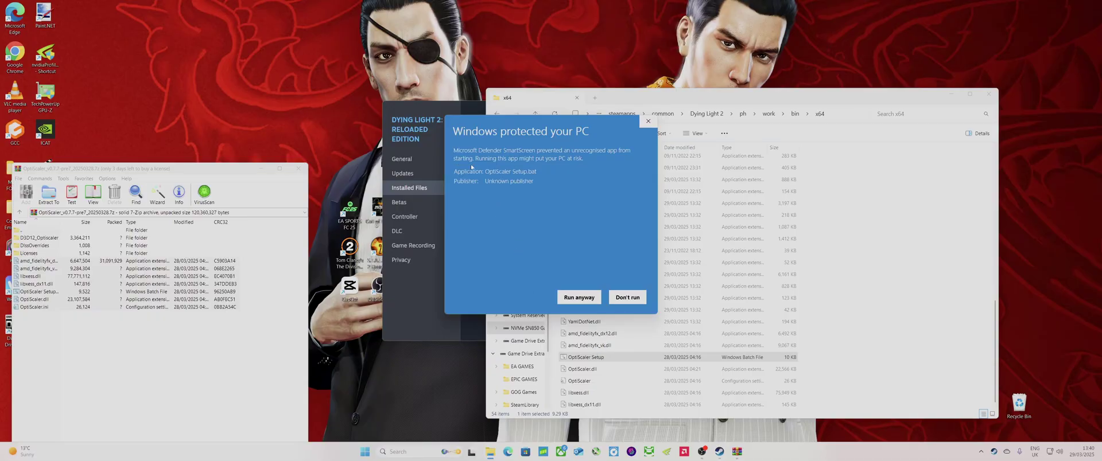
click(578, 297)
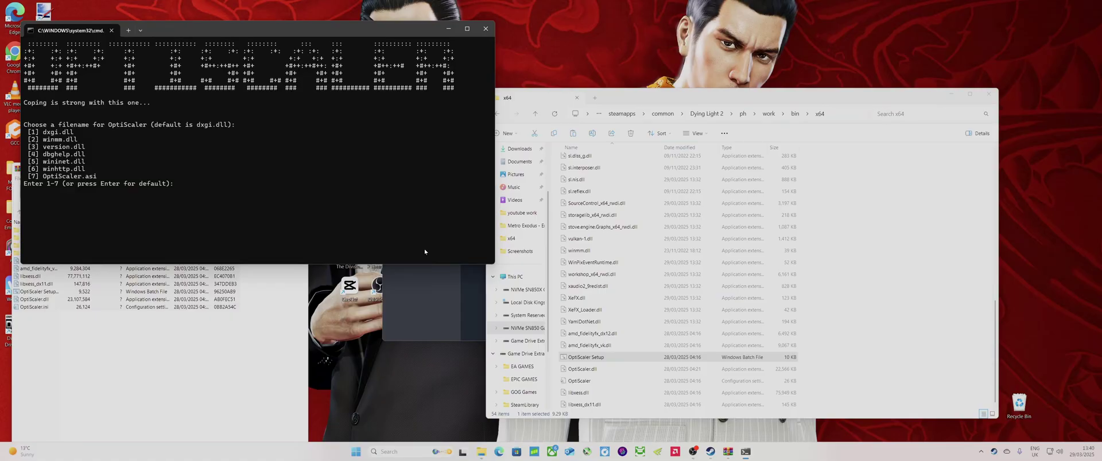
key(Return)
text(1)
key(Return)
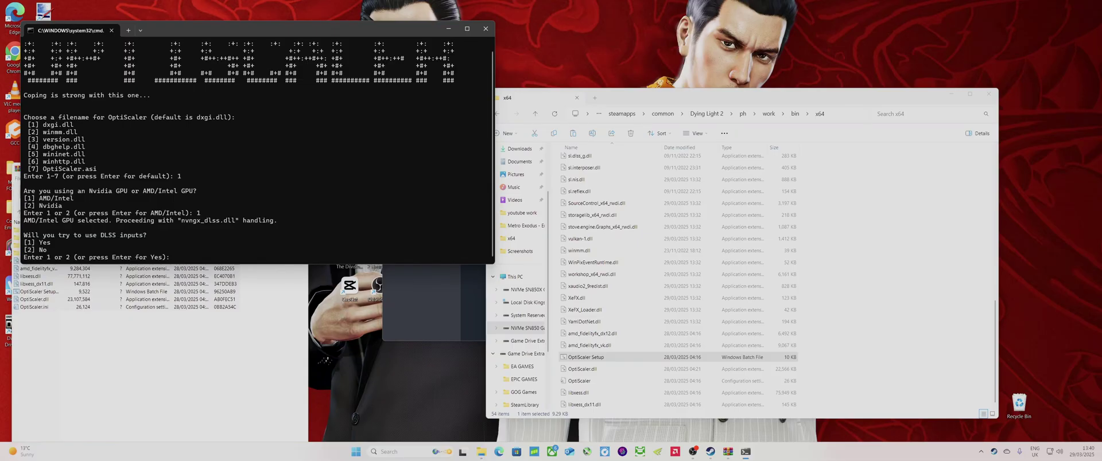
key(Return)
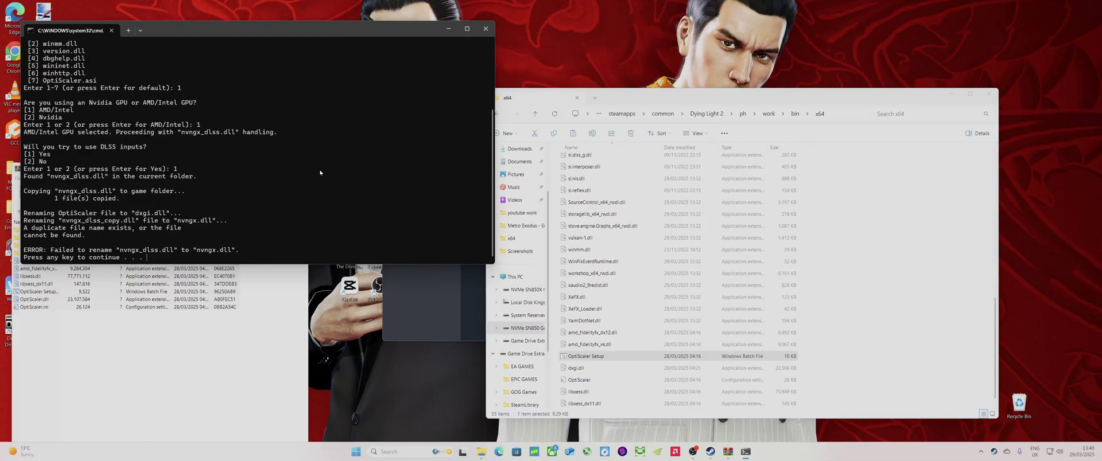
key(Return)
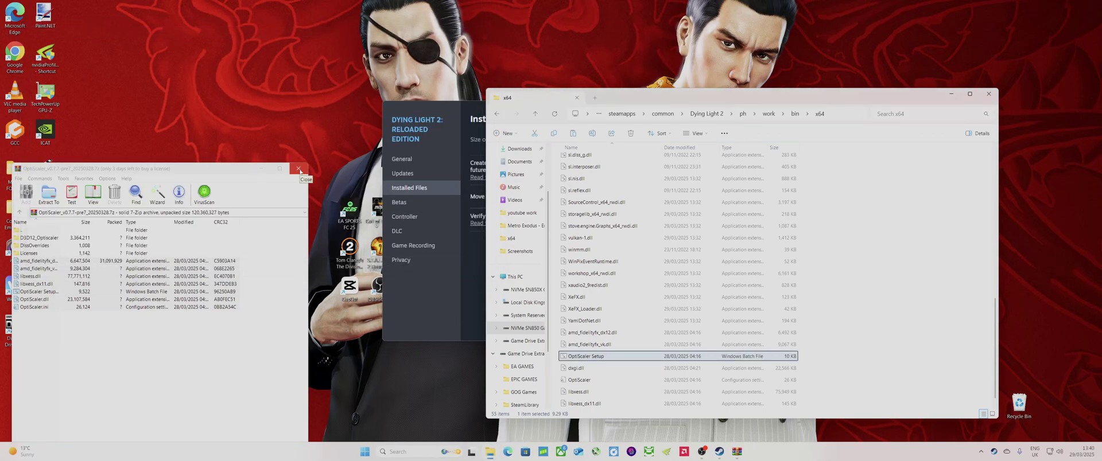
- Close the OptiScaler archive, the x64 folder and the game's properties window
click(299, 170)
click(988, 94)
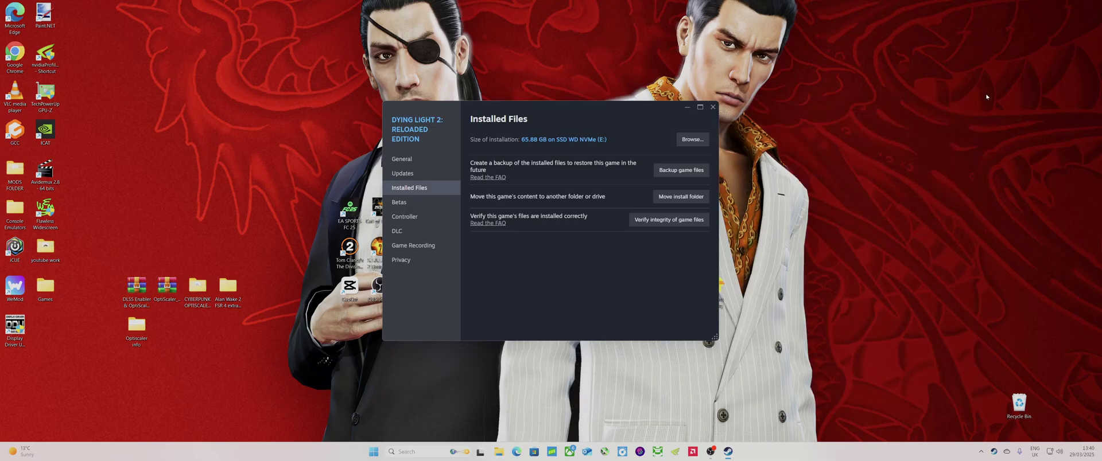
click(713, 106)
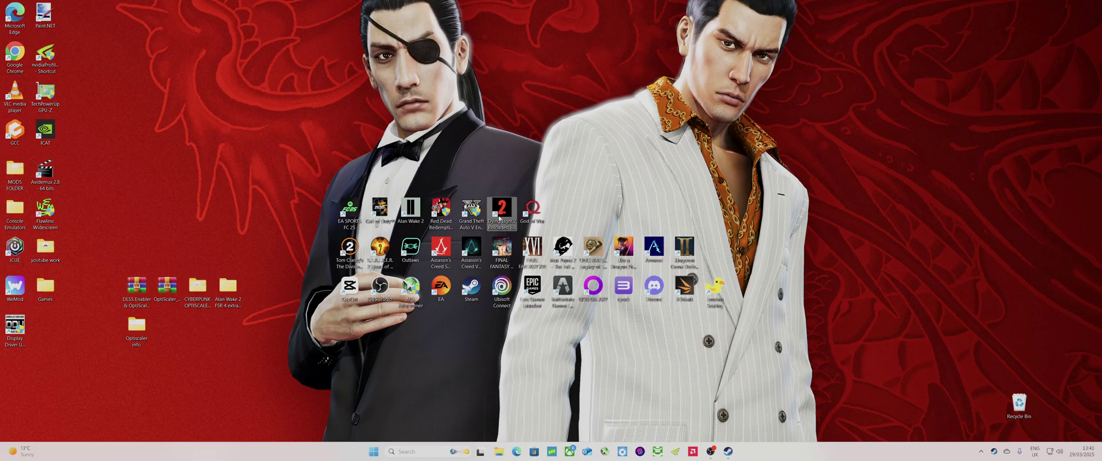
- Launch Dying Light 2, check that the OptiScaler overlay opens, and continue past the intro notices to the main menu
double_click(499, 221)
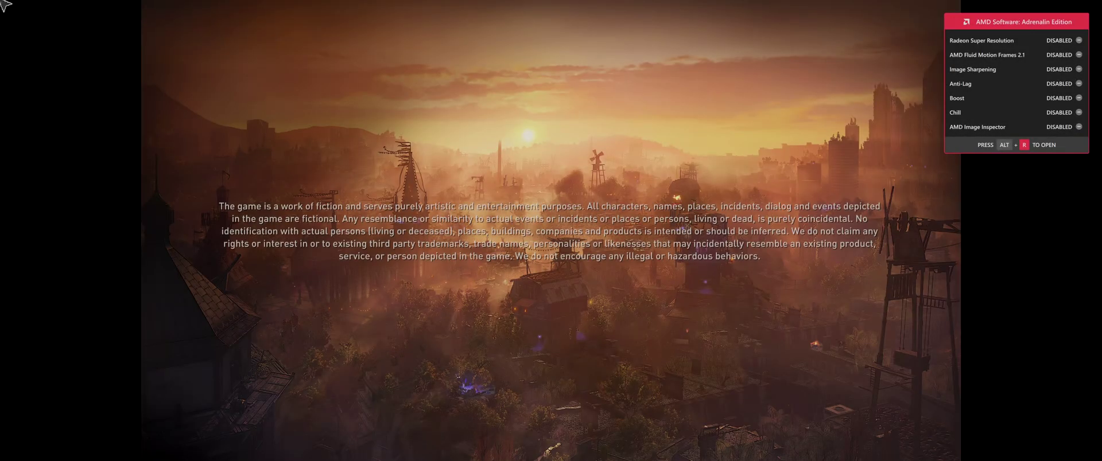
key(Insert)
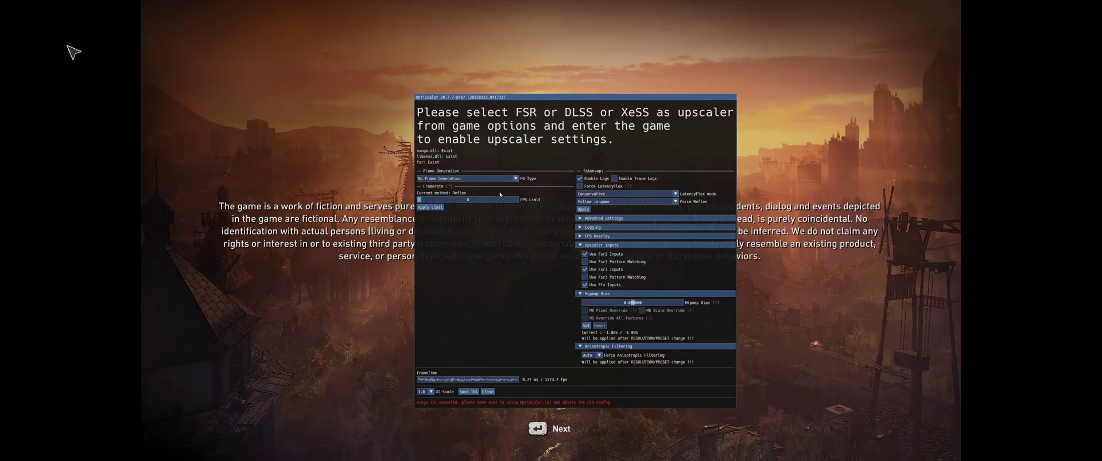
key(Return)
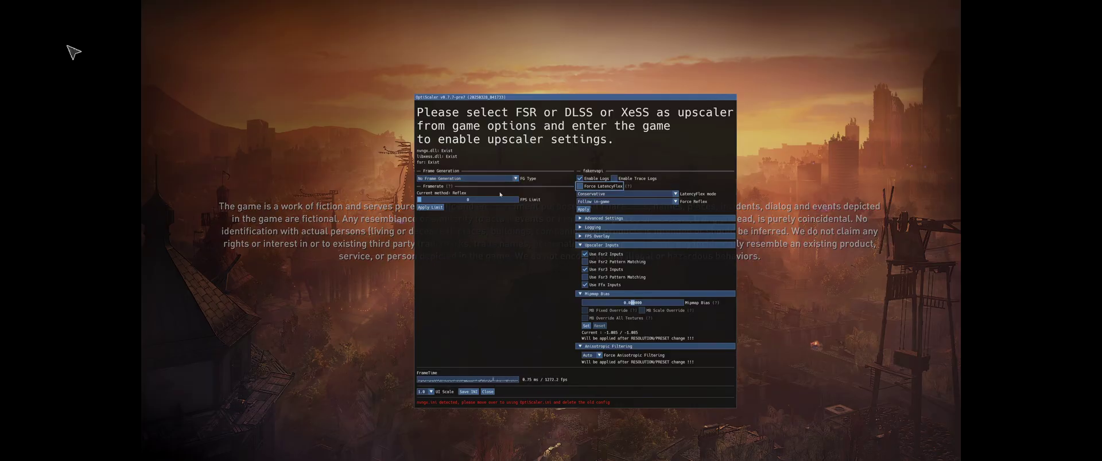
key(Left)
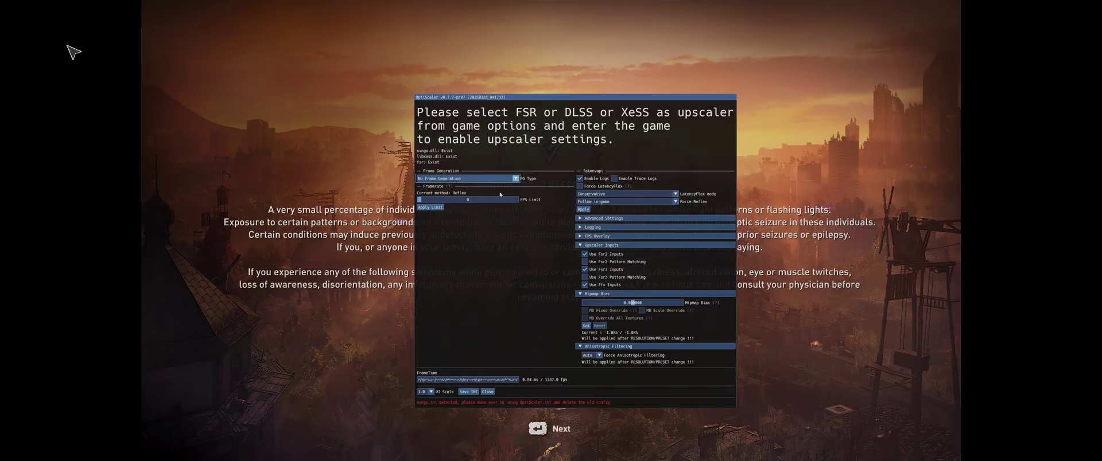
key(Insert)
key(Return)
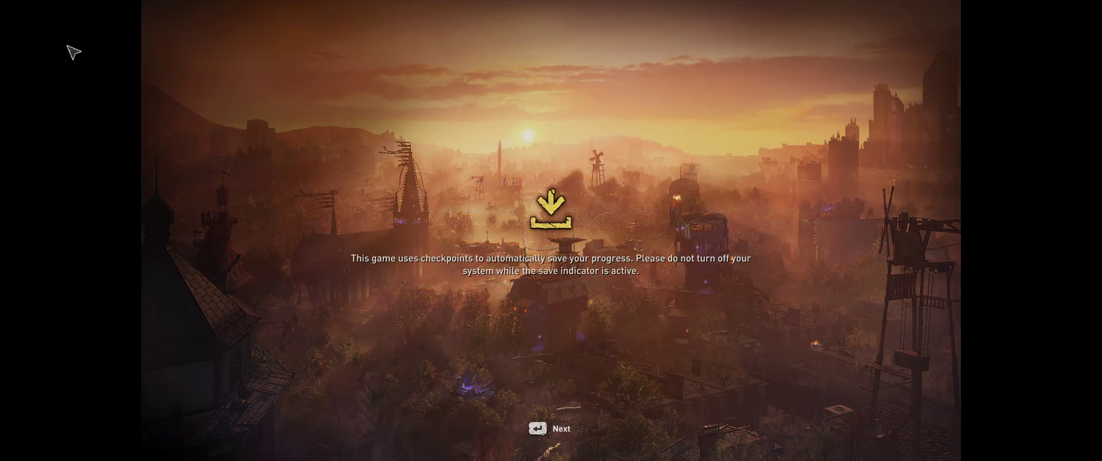
key(Return)
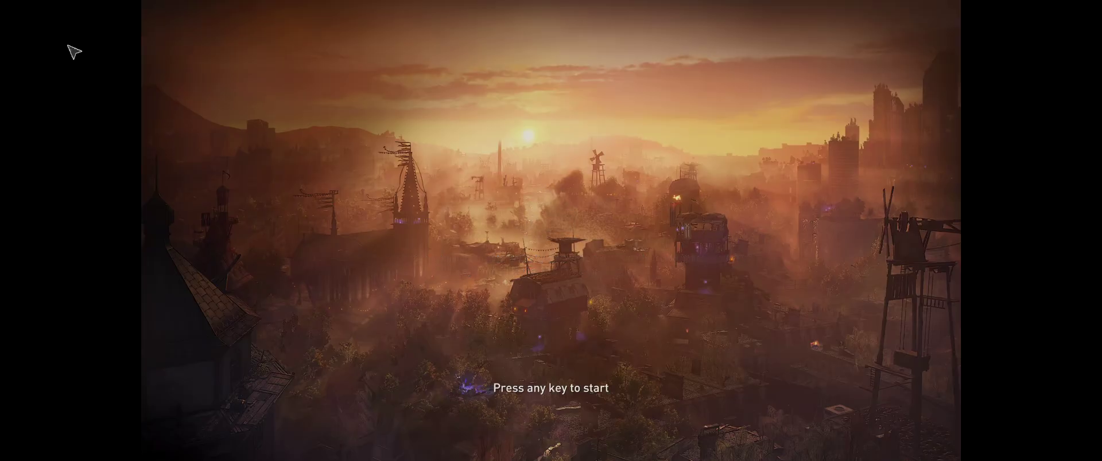
key(Return)
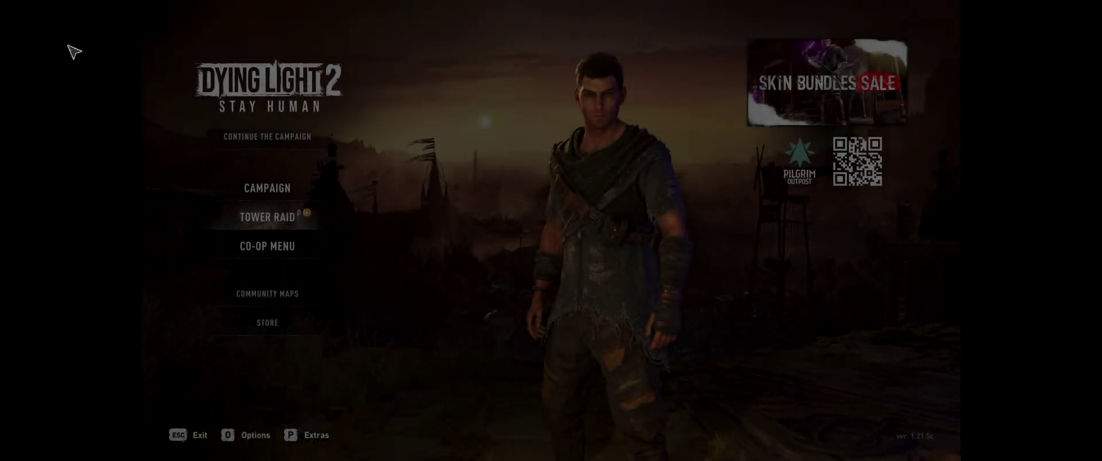
- Open the game's video options and go to the Upscaler Mode setting
key(Escape)
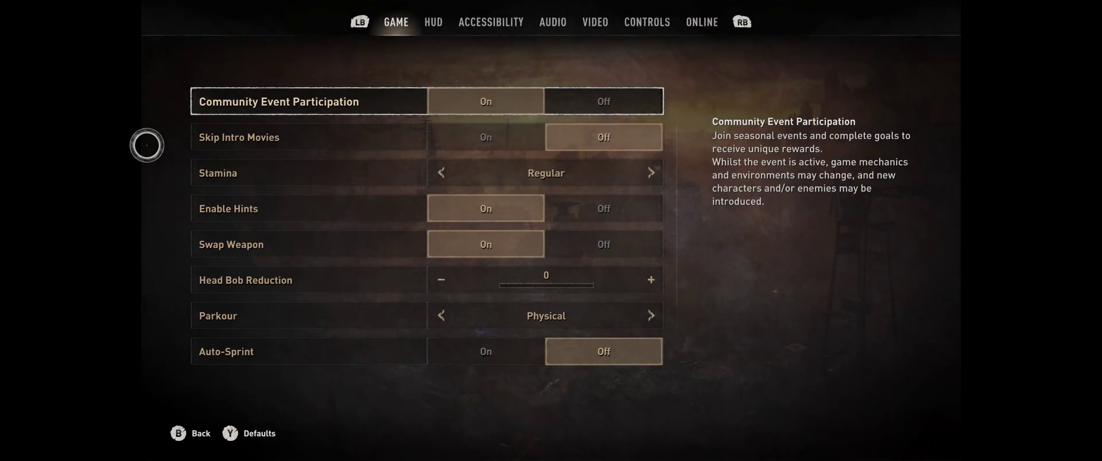
key(e)
key(e)
key(e)
key(e)
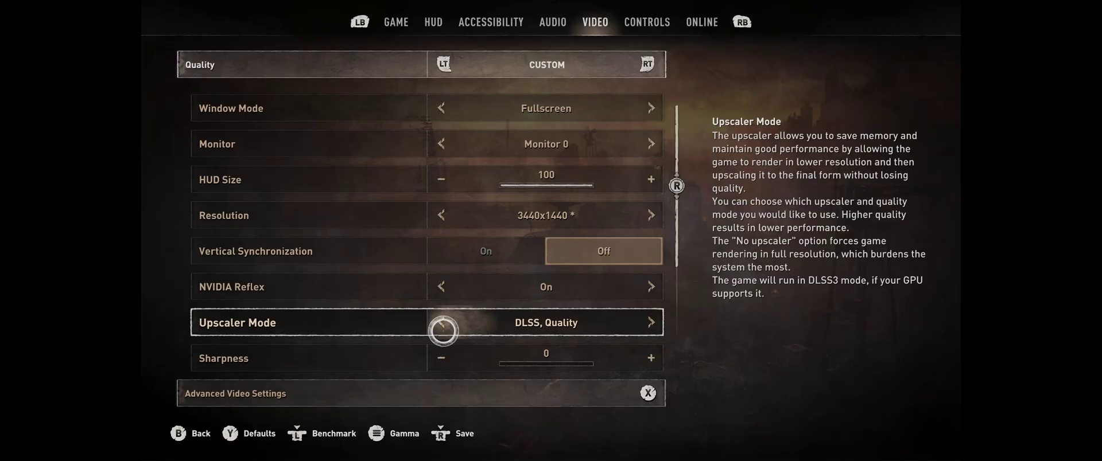
- Examine the OptiScaler overlay, close it, and review the video options around NVIDIA Reflex, Upscaler Mode and Gamma
key(Insert)
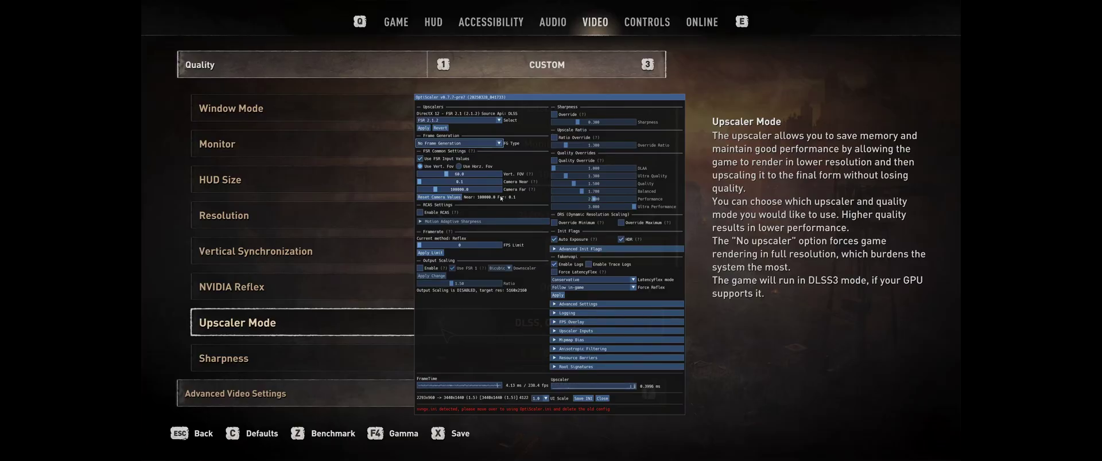
key(Insert)
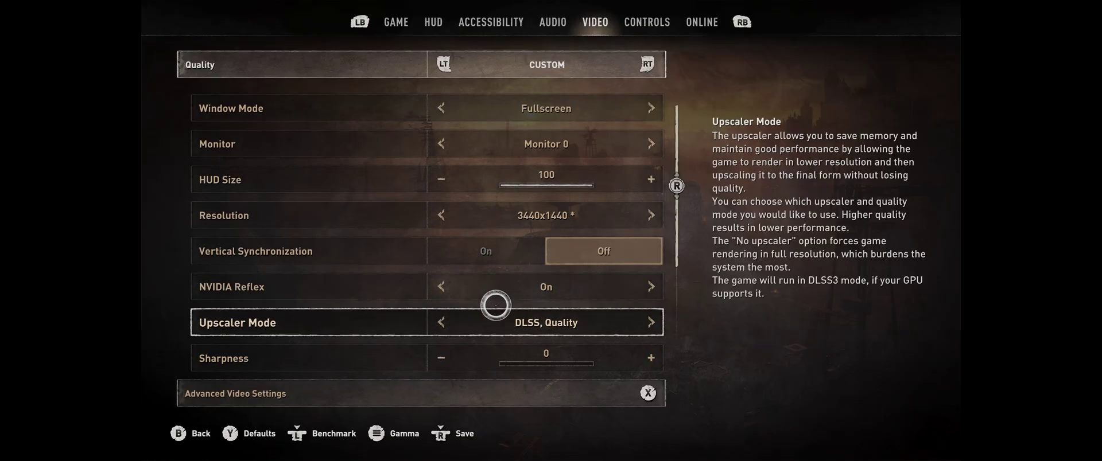
scroll(495, 307, down, 2)
scroll(494, 307, down, 2)
scroll(494, 307, up, 6)
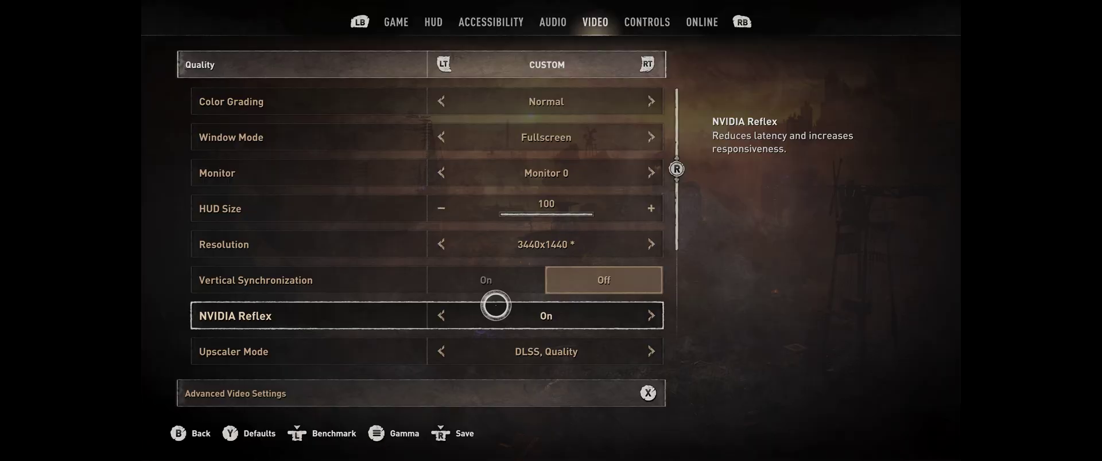
scroll(494, 307, down, 1)
scroll(495, 305, down, 2)
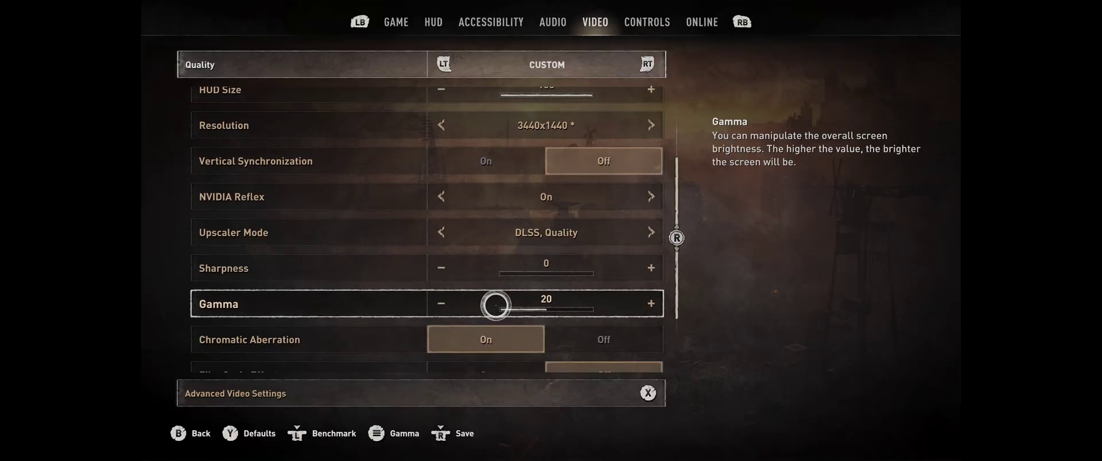
- Leave the options and load into the campaign
key(Escape)
click(279, 183)
click(279, 182)
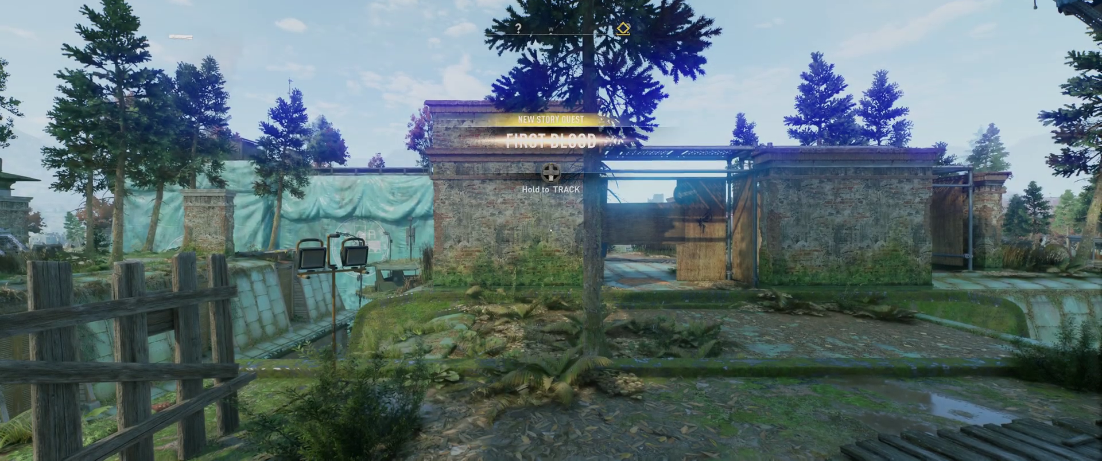
- Open the OptiScaler overlay in gameplay and select XeSS as the upscaler
key(Insert)
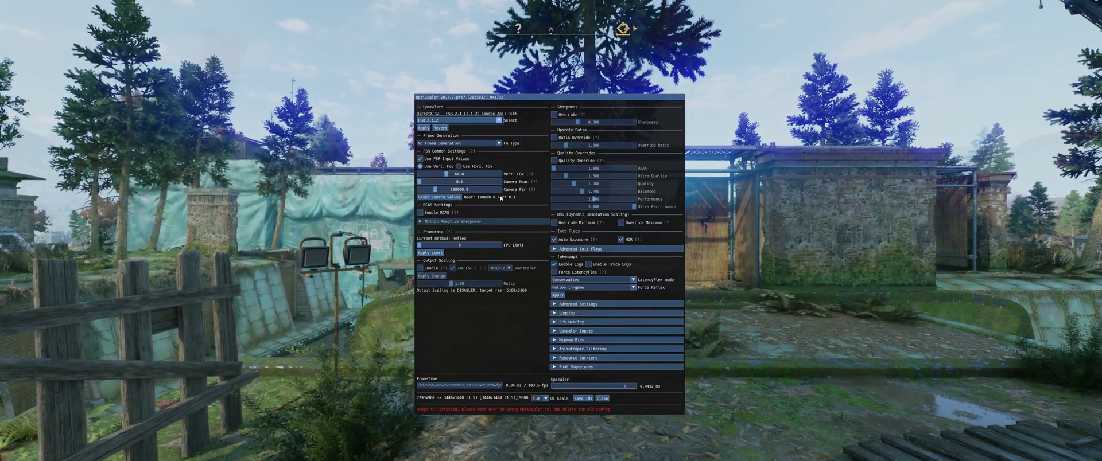
key(space)
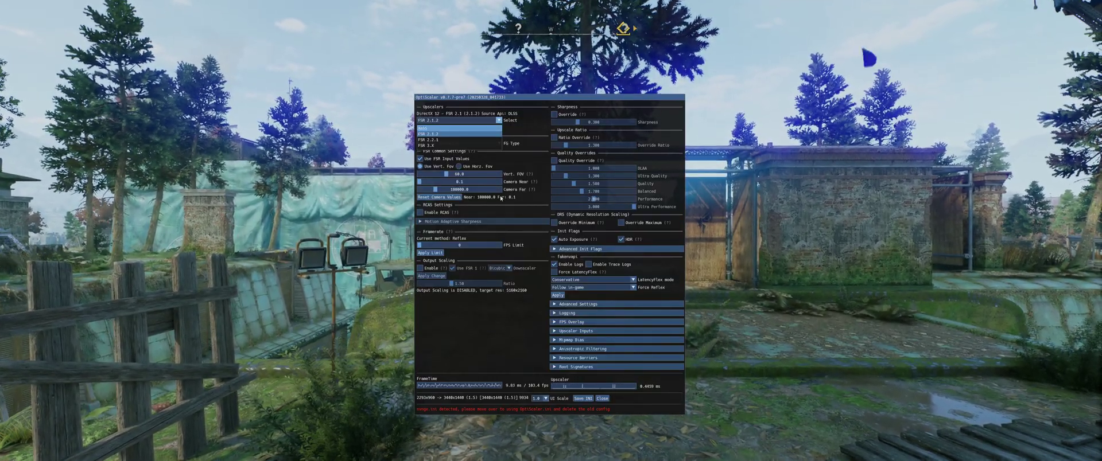
key(space)
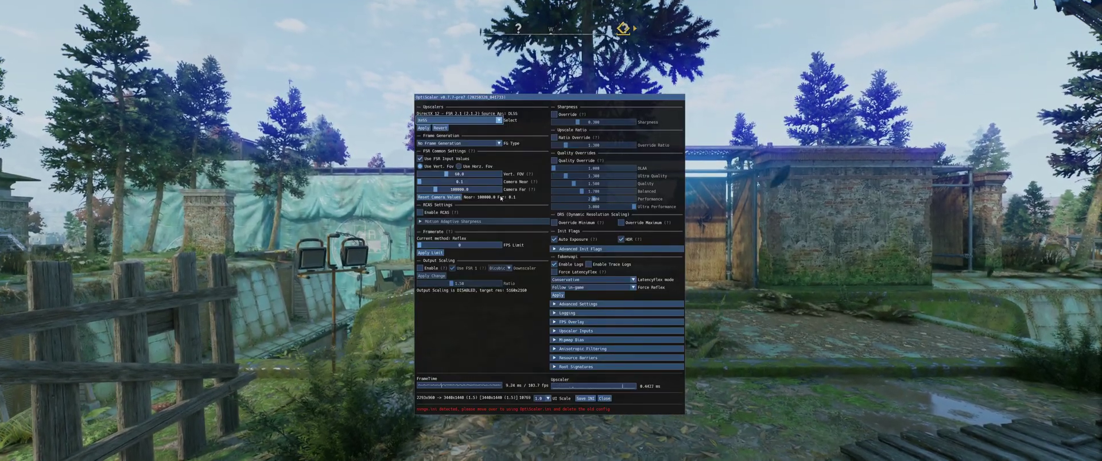
- Set the overlay's frame generation type to FSR-FG via Nukem's DLSSG
key(Down)
key(Down)
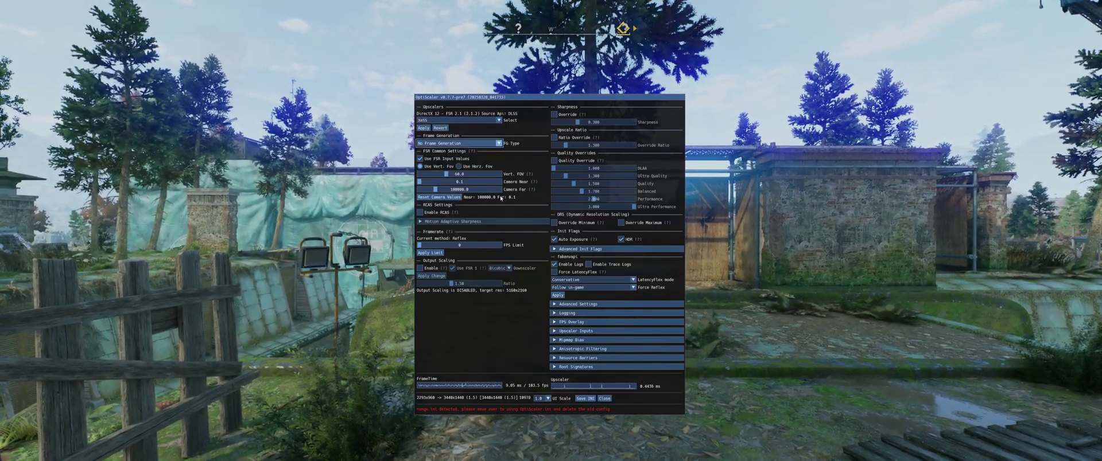
key(Return)
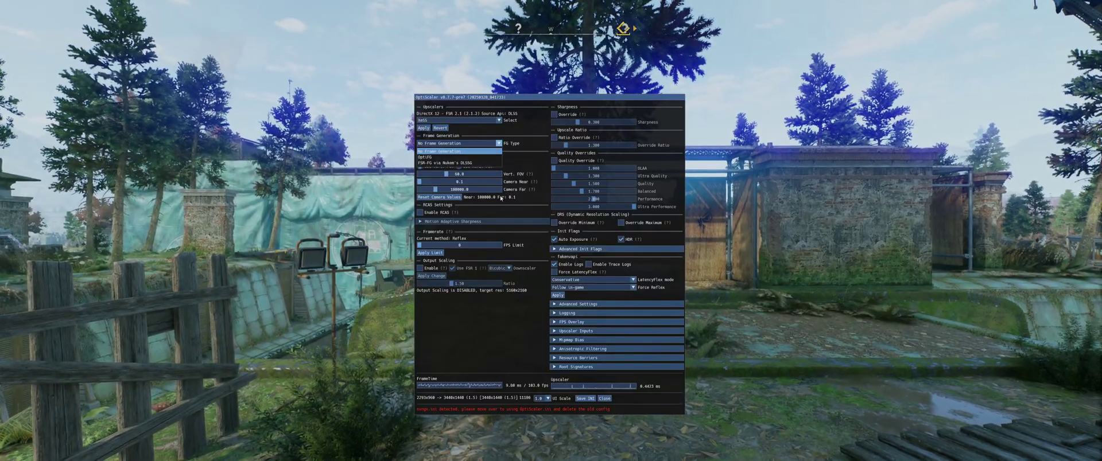
key(Down)
key(Down)
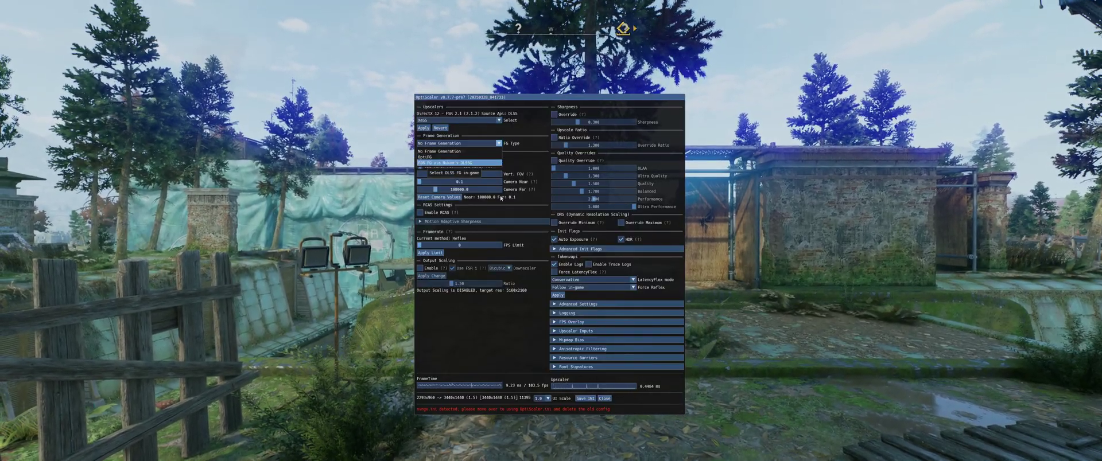
key(Return)
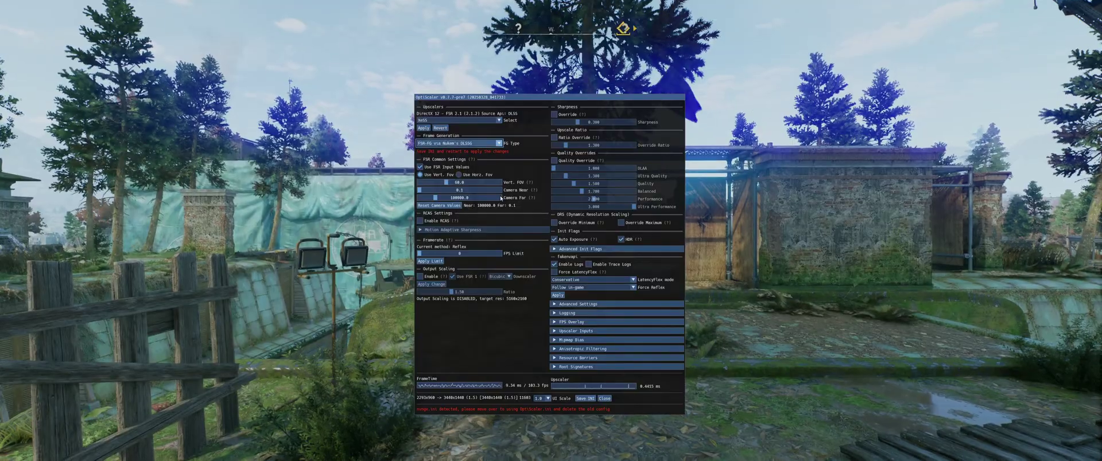
- Save the frame generation setting to the OptiScaler INI and close the overlay
key(Down)
key(Down)
key(Down)
key(Down)
key(Down)
key(Down)
key(Down)
key(Down)
key(Down)
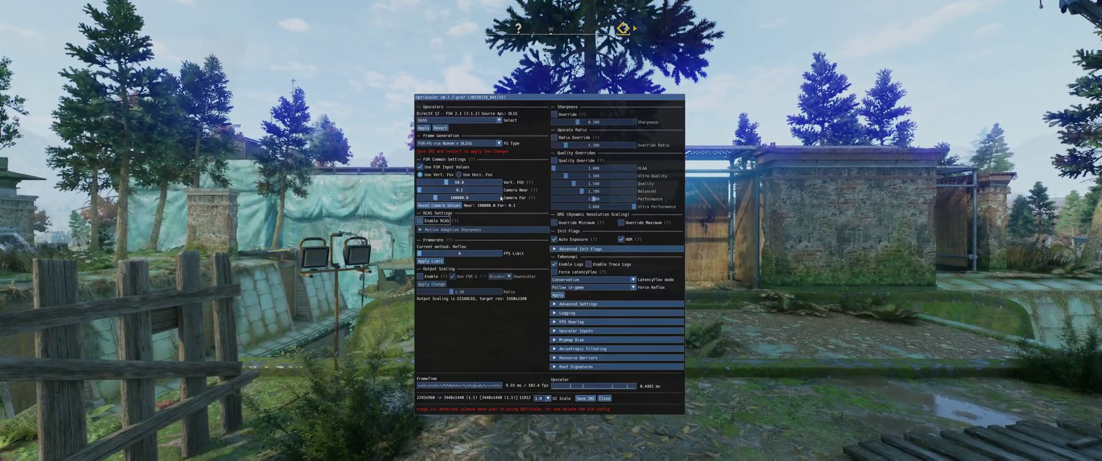
key(Down)
key(Down)
key(Down)
key(Down)
key(Down)
key(Down)
key(Down)
key(Down)
key(Down)
key(Down)
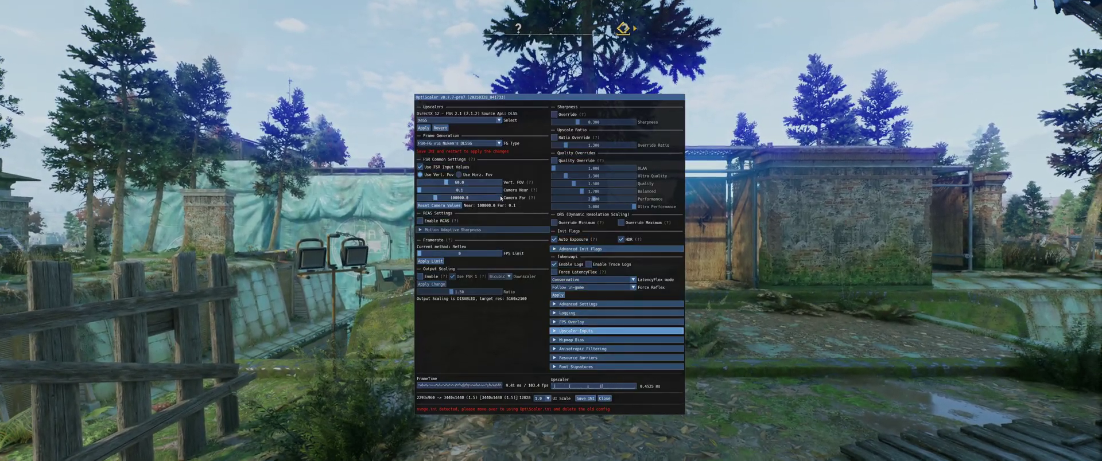
key(Down)
key(Down)
key(Down)
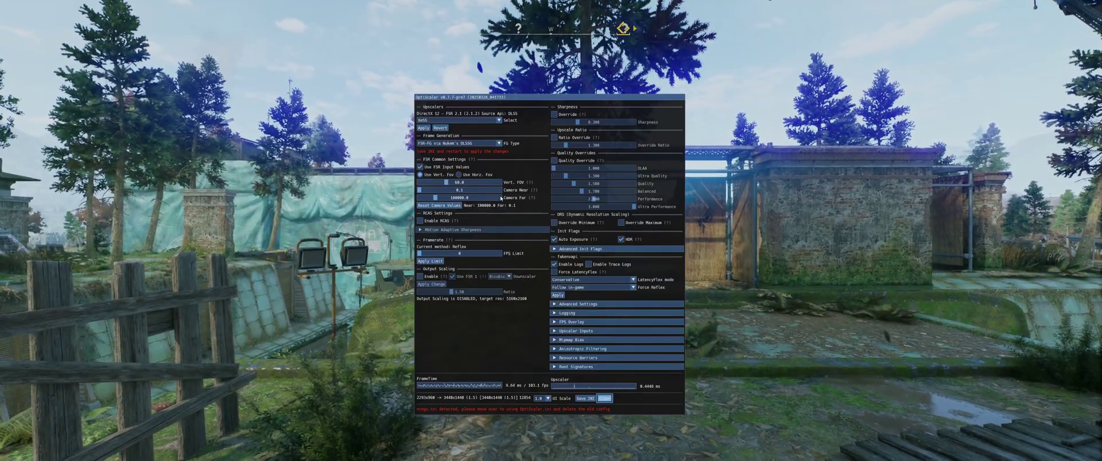
key(Insert)
- Pause the gameplay, quit to the main menu, and exit the game
key(Escape)
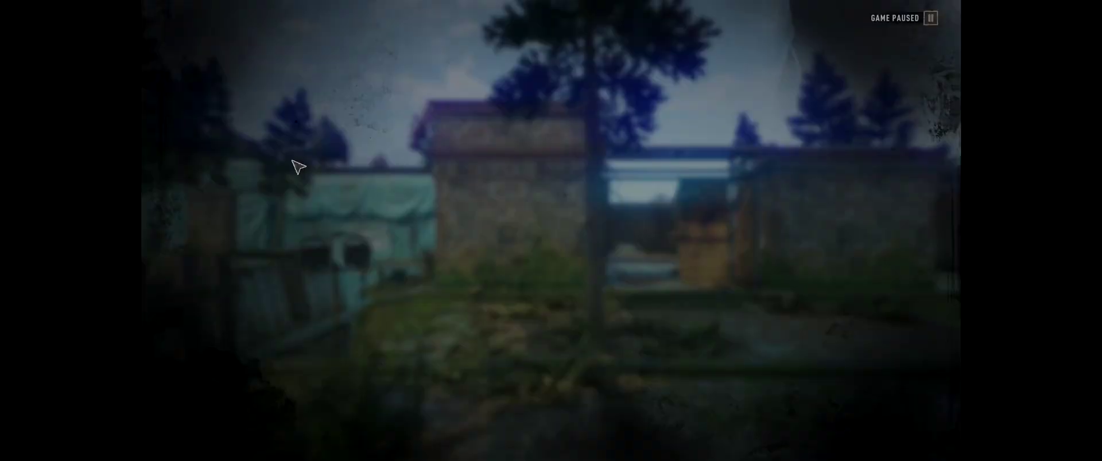
click(267, 282)
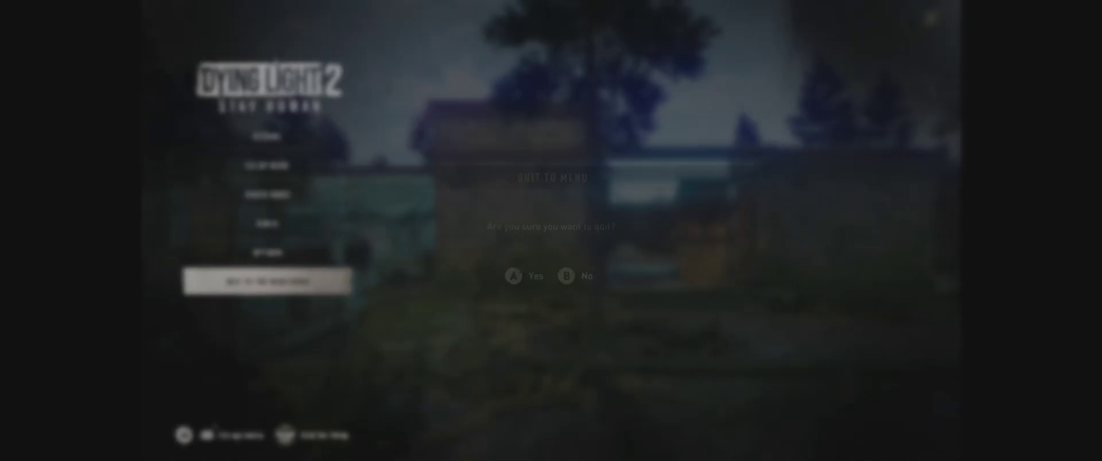
key(Return)
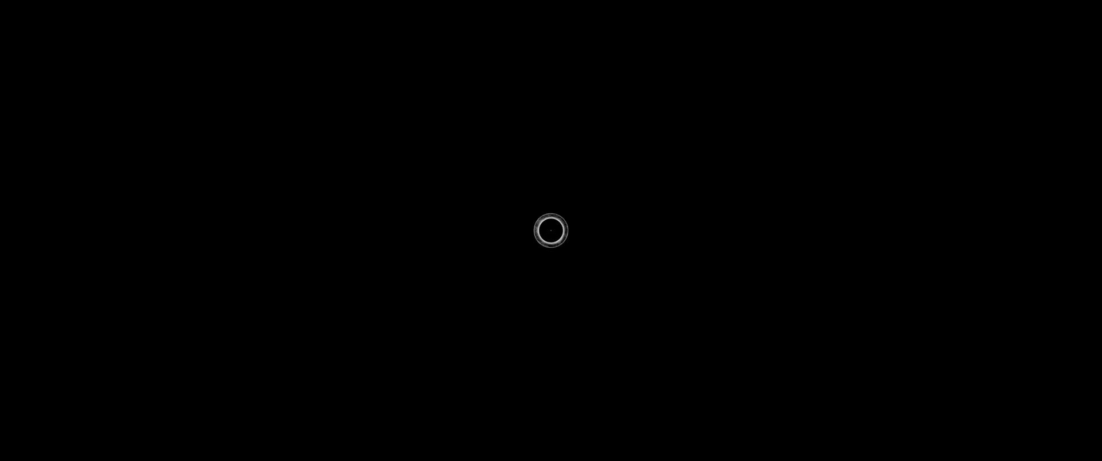
key(Escape)
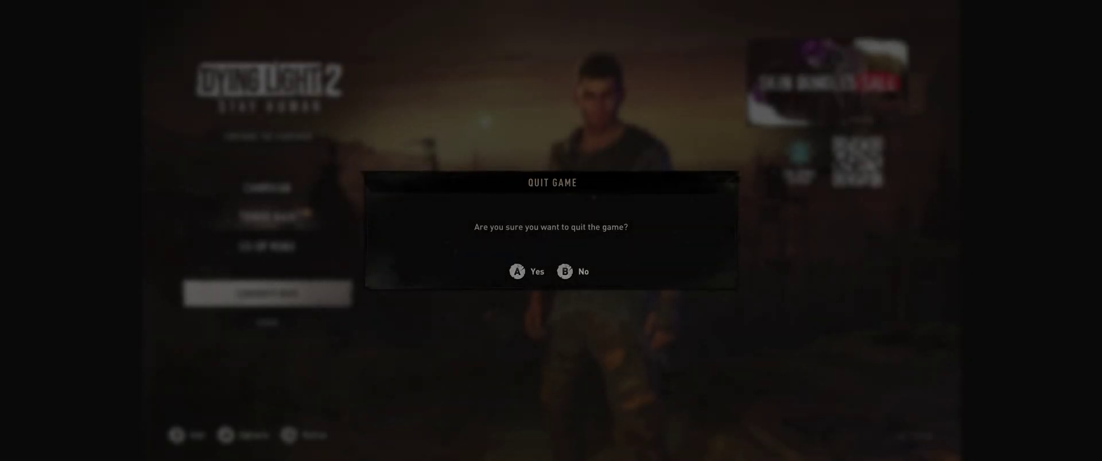
key(Return)
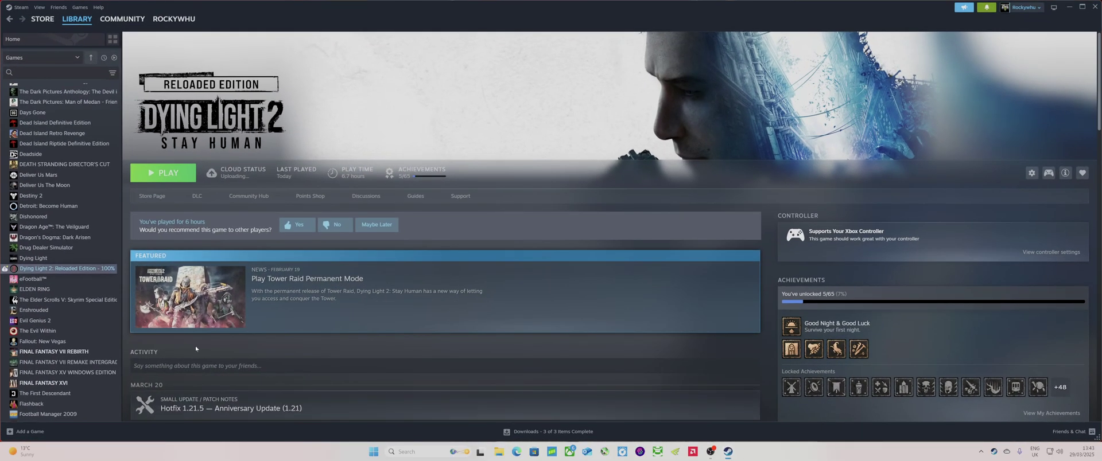
- Browse the installed files of Dying Light 2: Reloaded Edition from its Steam properties
click(34, 259)
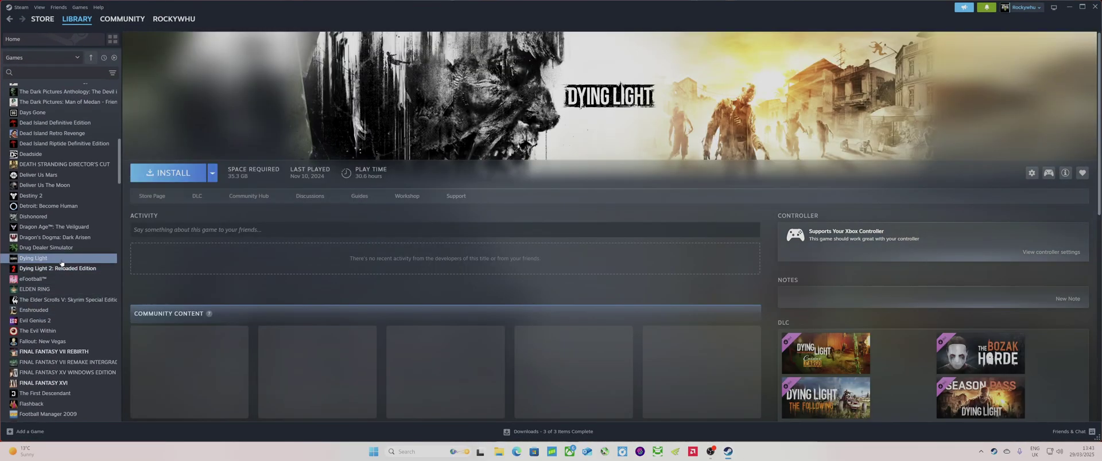
click(60, 268)
right_click(61, 268)
click(63, 331)
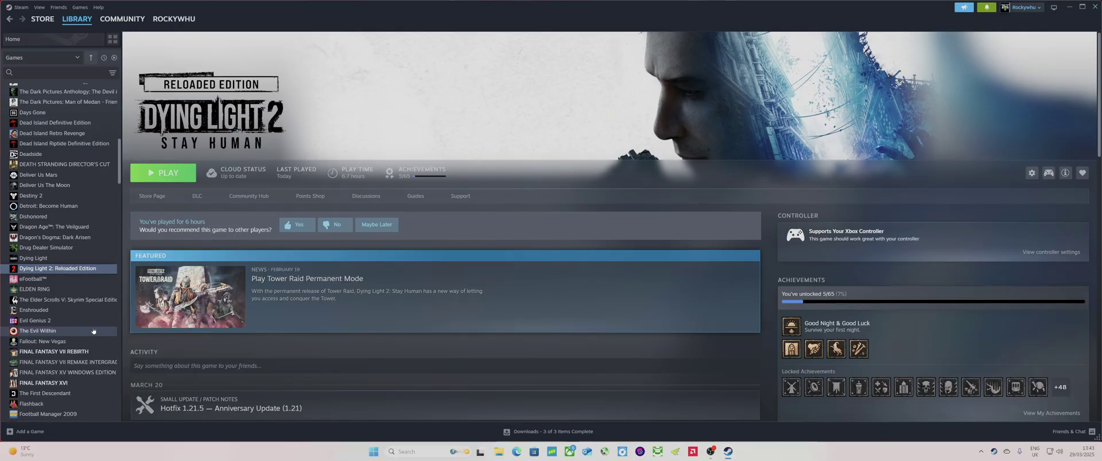
click(413, 192)
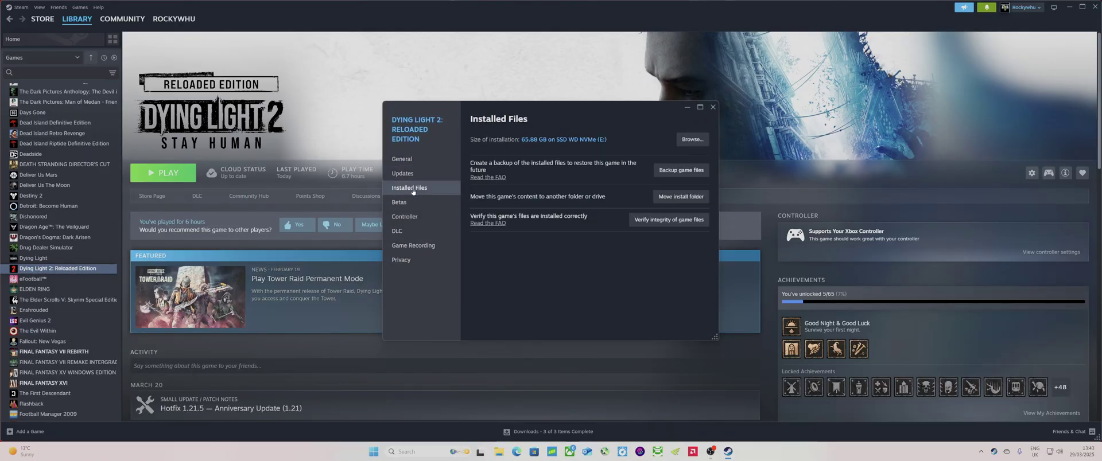
click(691, 140)
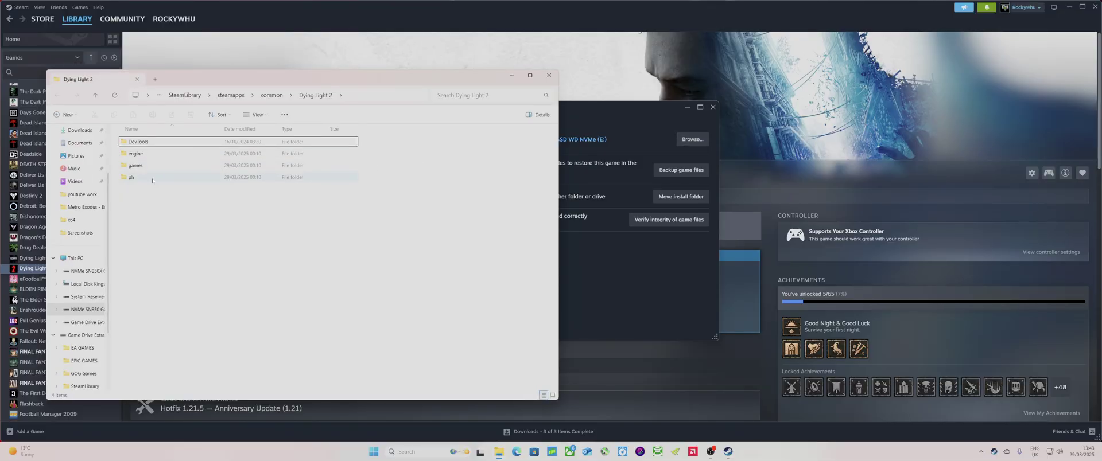
- Go to the game's ph\work\bin\x64 folder and maximize the file window
double_click(132, 177)
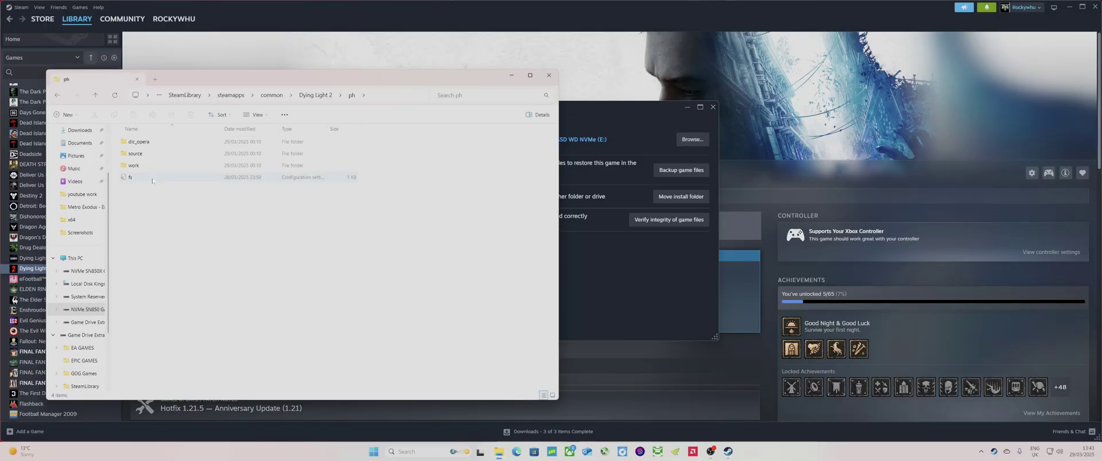
double_click(149, 165)
double_click(155, 147)
double_click(137, 141)
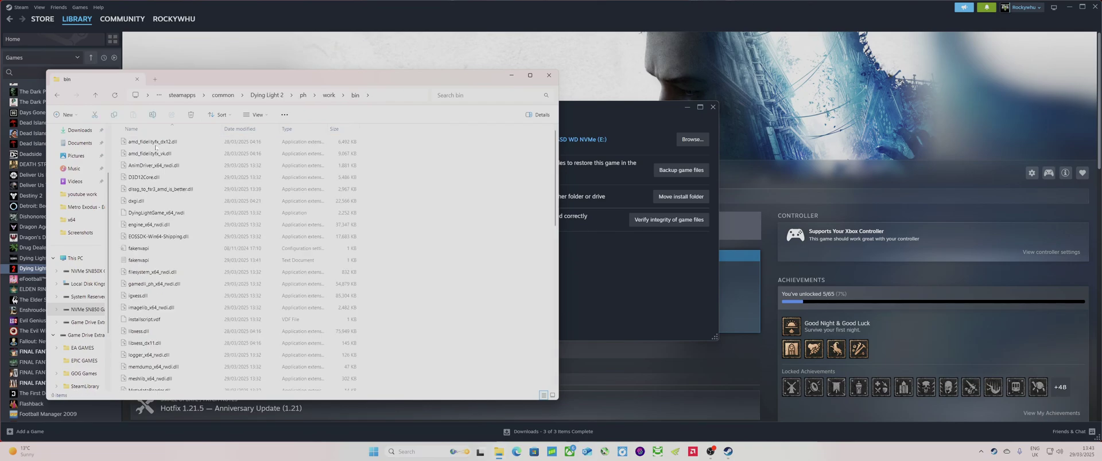
click(529, 76)
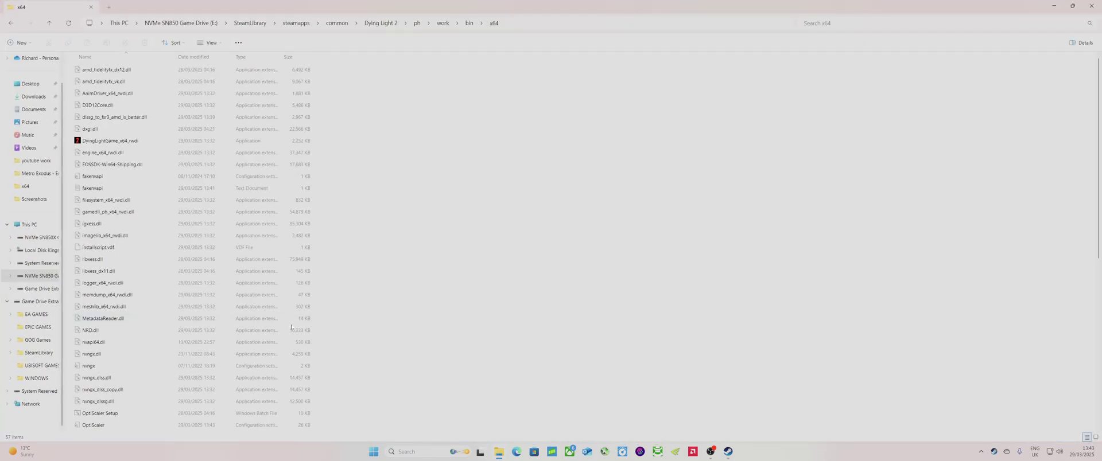
- Open the OptiScaler configuration settings file from the x64 folder in Notepad
scroll(114, 201, down, 4)
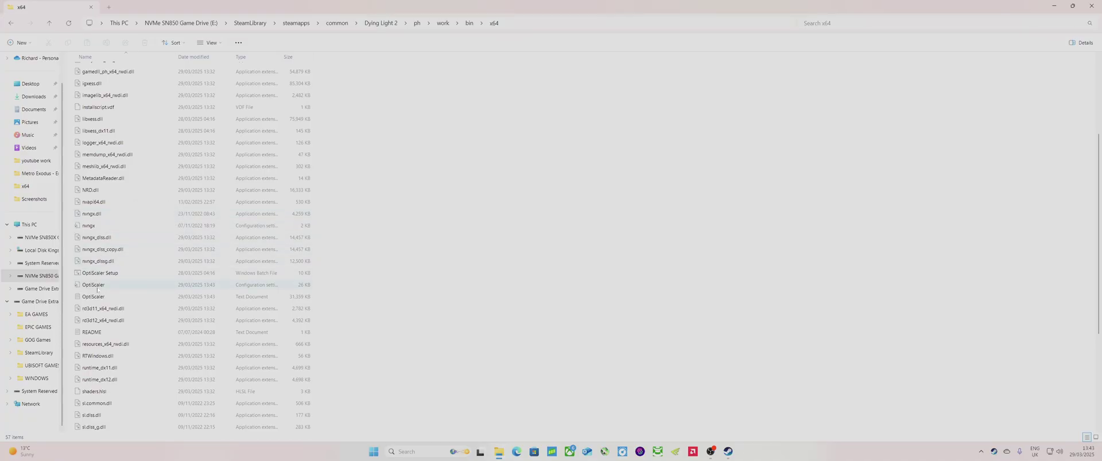
click(96, 286)
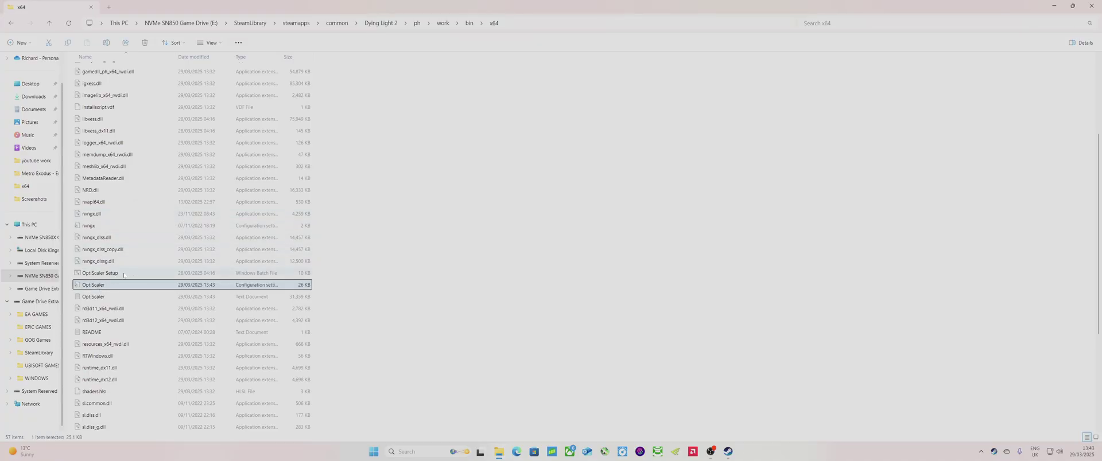
double_click(97, 286)
click(183, 61)
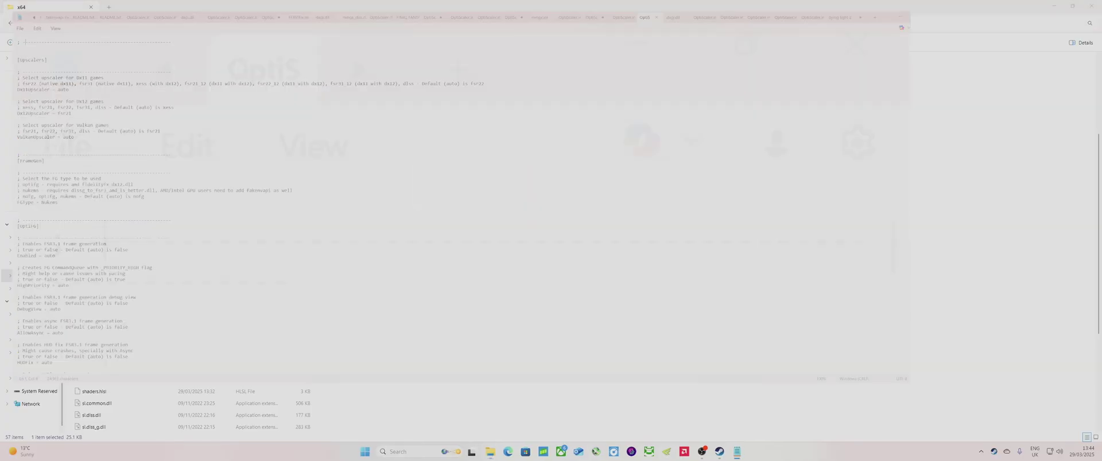